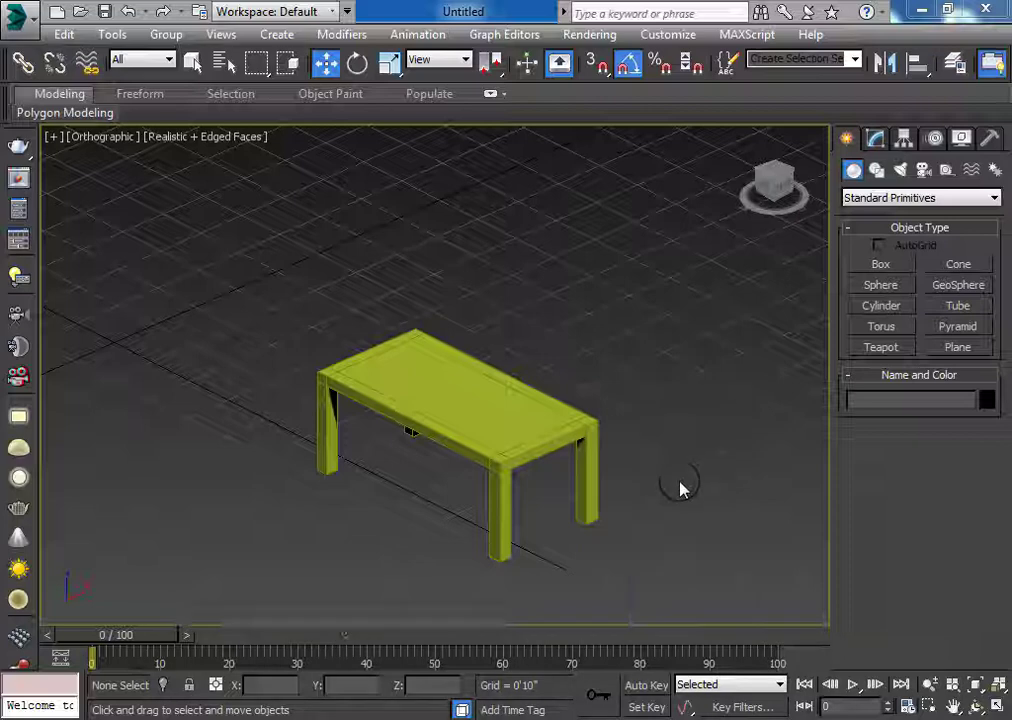
Delete the stray tall Box004 above the yellow table and activate the Box tool.
mouse_move(669, 492)
middle_mouse_down("alt")
mouse_move(583, 488)
mouse_move(638, 532)
mouse_move(620, 520)
middle_mouse_up("alt")
left_click(287, 172)
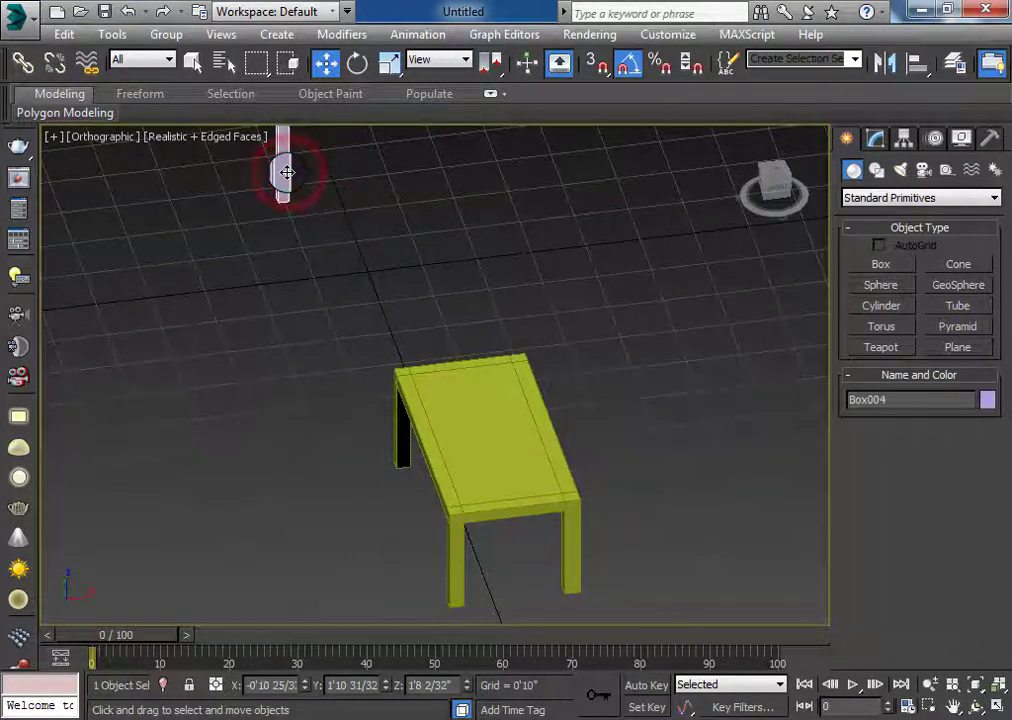
key("Delete")
mouse_move(622, 484)
middle_mouse_down()
mouse_move(516, 448)
mouse_move(487, 417)
middle_mouse_up()
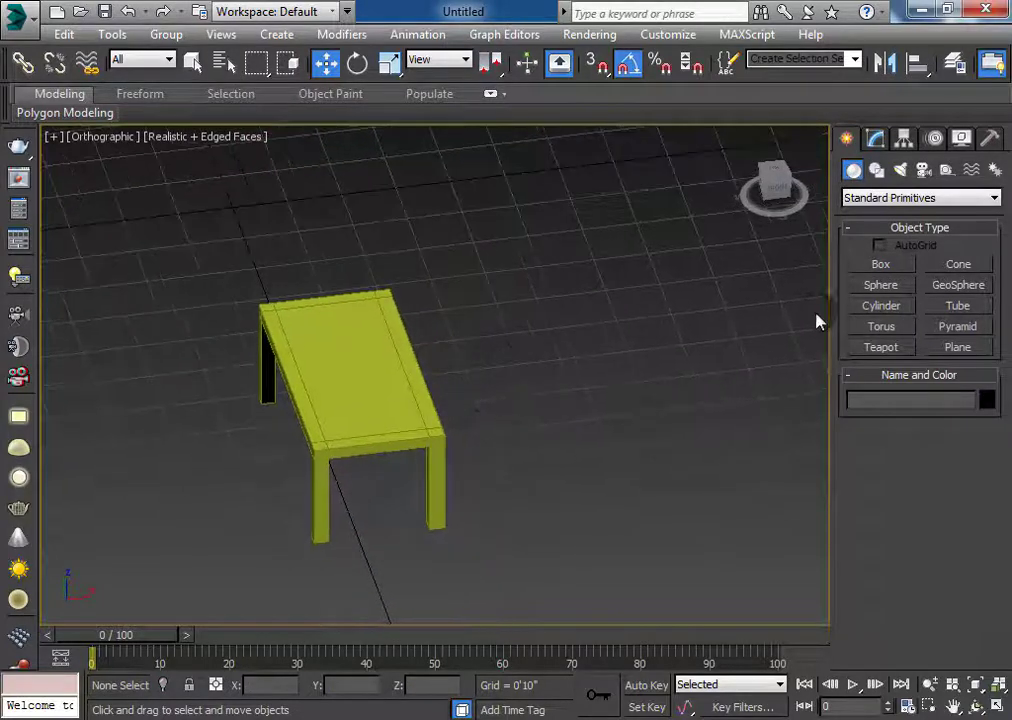
left_click(882, 263)
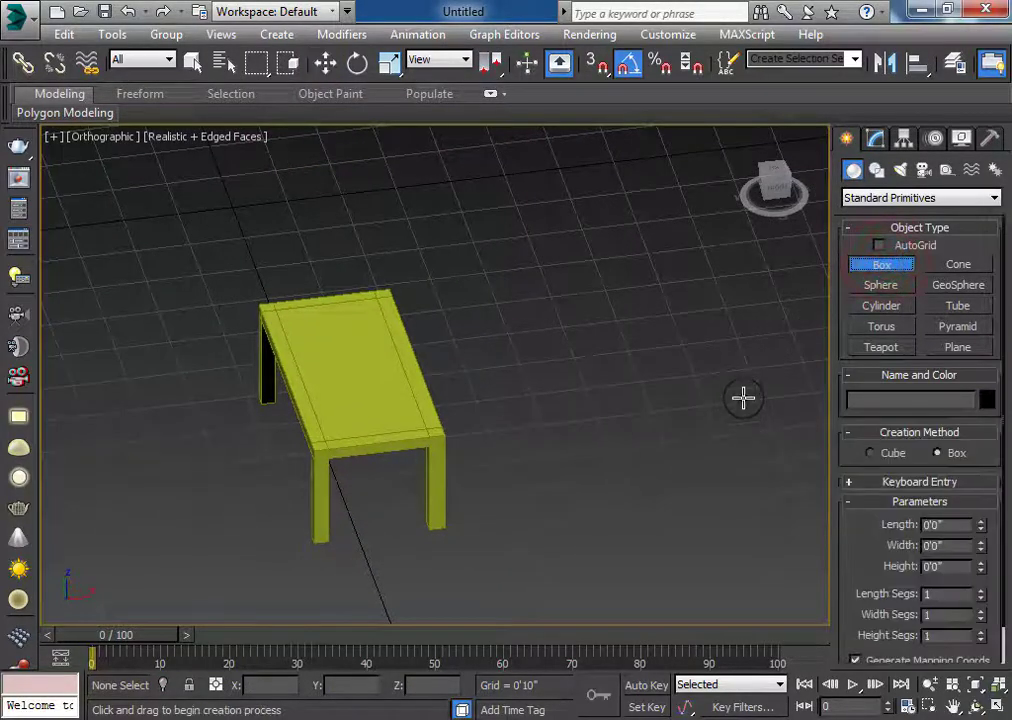
In Top view, move the table Box006 up along Y.
key("t")
middle_click_drag(509, 544, 481, 481)
left_click_drag(520, 409, 445, 519)
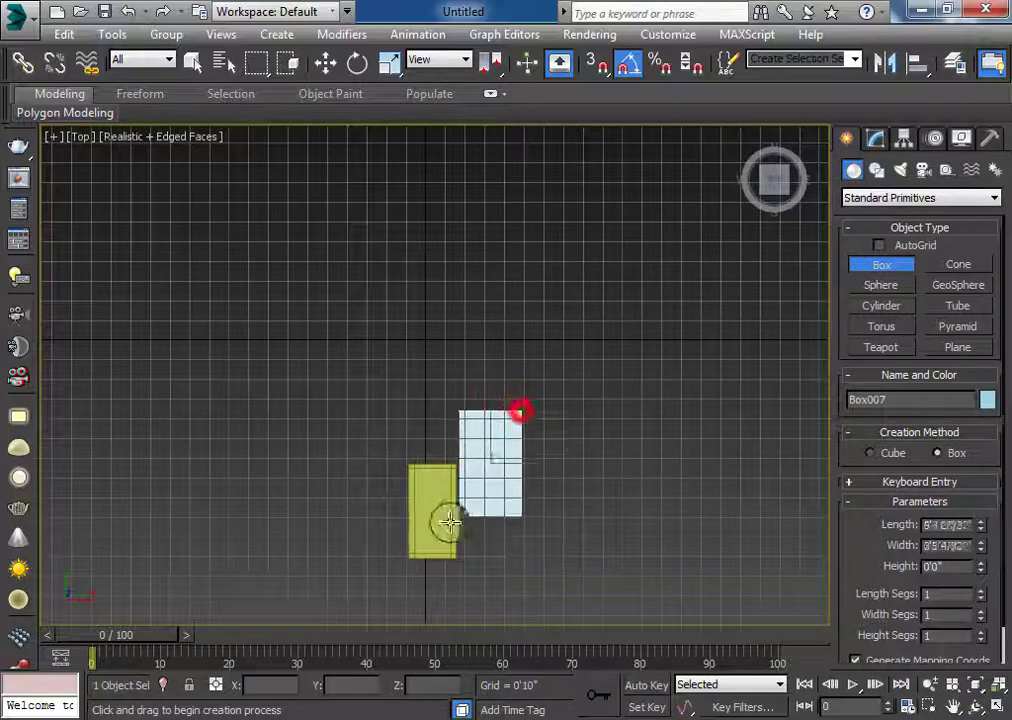
right_click(522, 429)
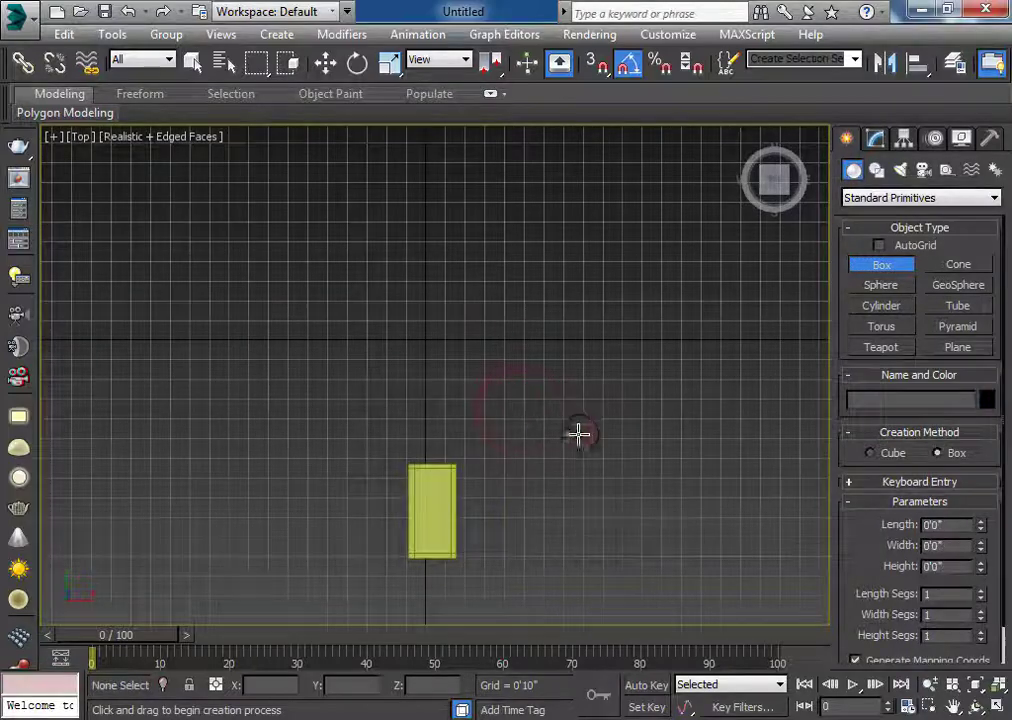
left_click(882, 264)
left_click_drag(371, 580, 361, 578)
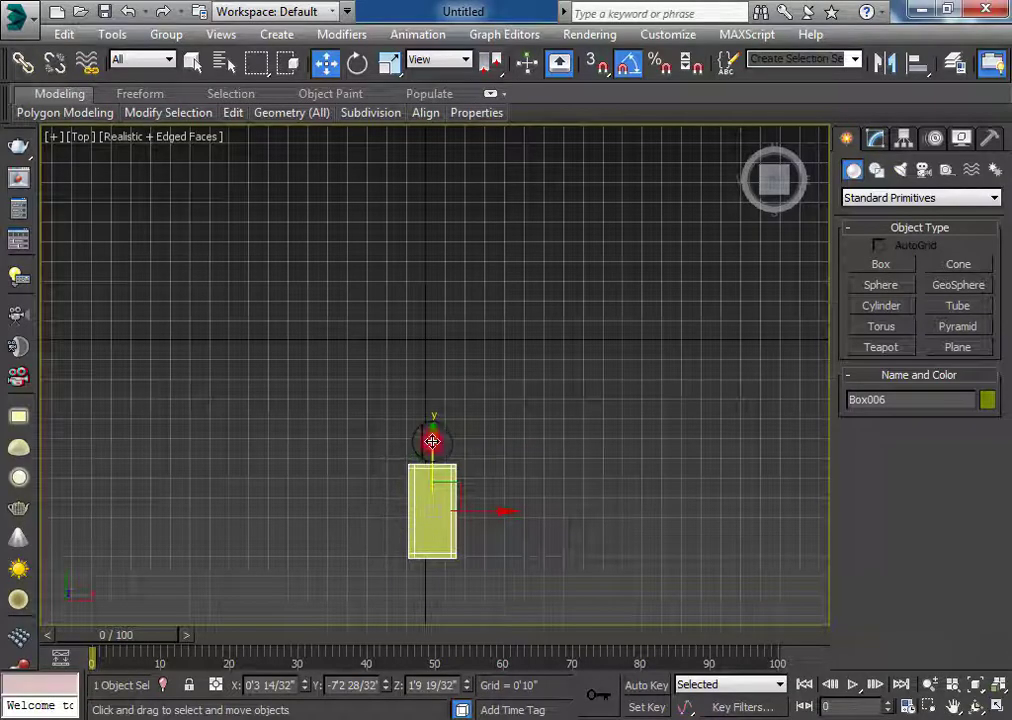
left_click_drag(432, 441, 432, 280)
left_click(545, 425)
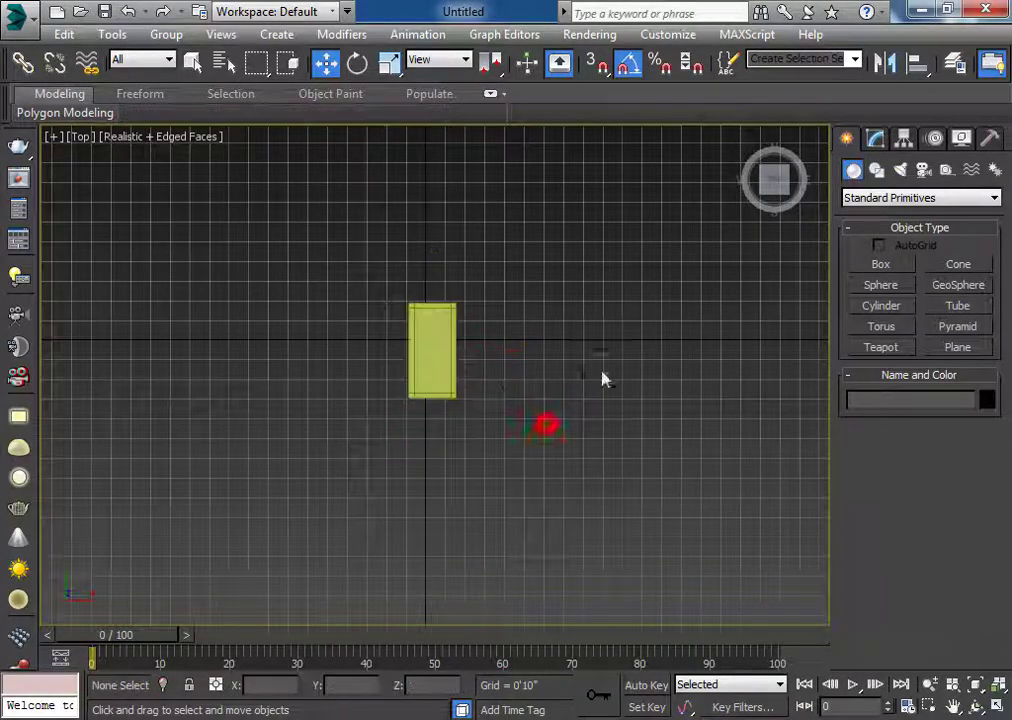
Draw a square box about 1'3" on a side beside the table.
left_click(895, 265)
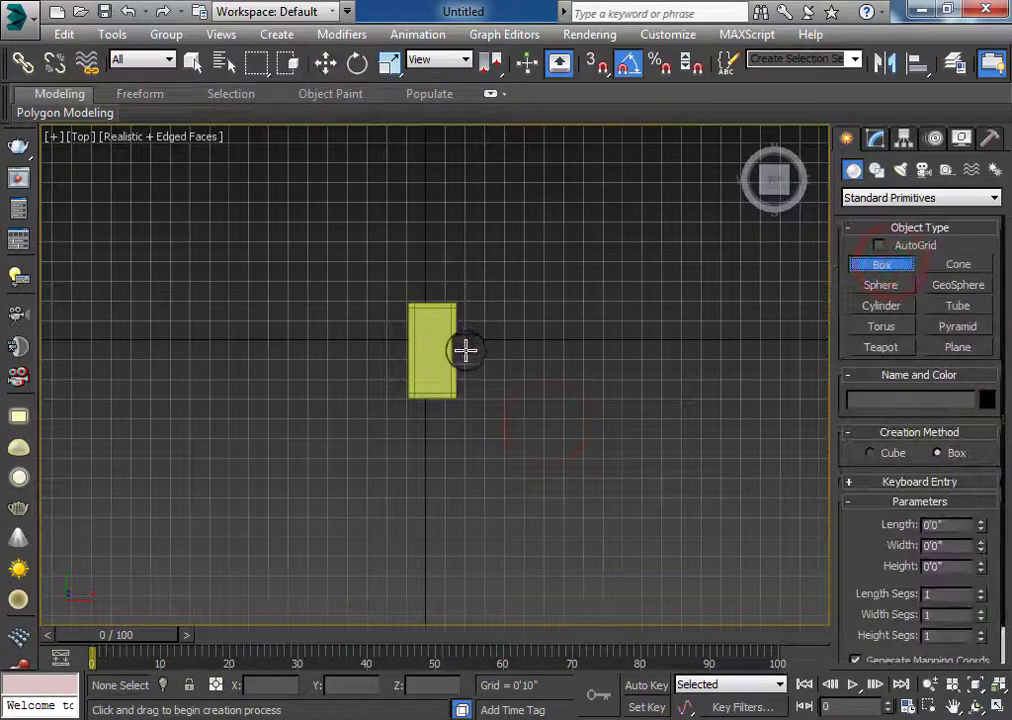
scroll(462, 349, "up", 5)
left_click_drag(517, 323, 635, 433)
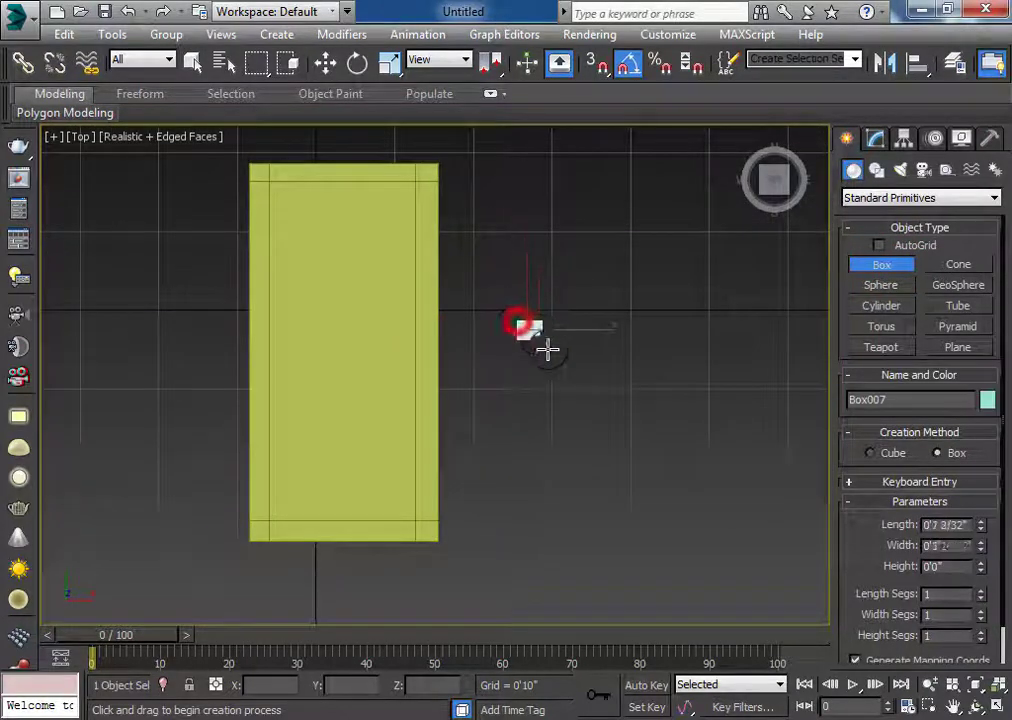
left_click_drag(635, 433, 638, 445)
left_click(637, 430)
Lower the new slab's Height to 0'0 12/32" and reselect it.
key("w")
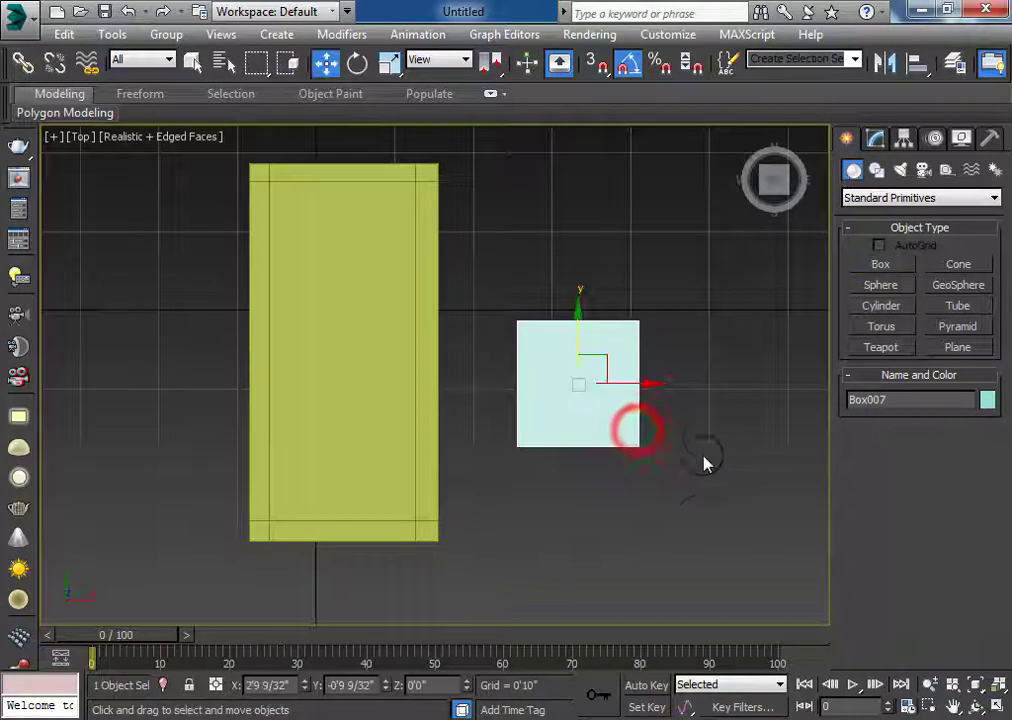
middle_click_drag(698, 524, 697, 362, "alt")
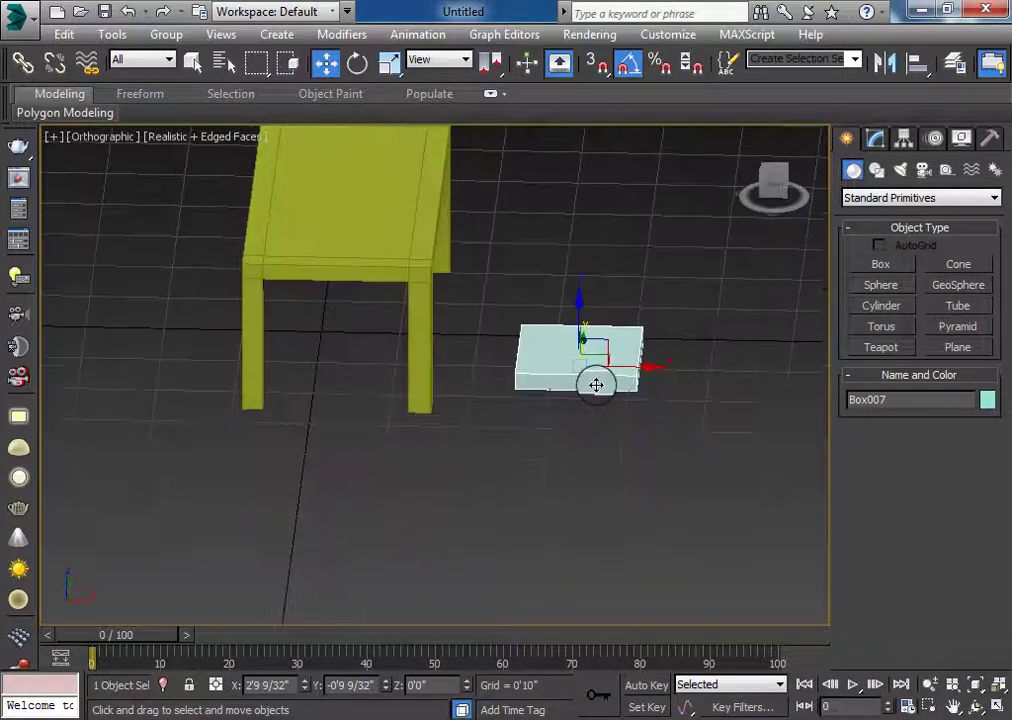
scroll(594, 373, "up", 2)
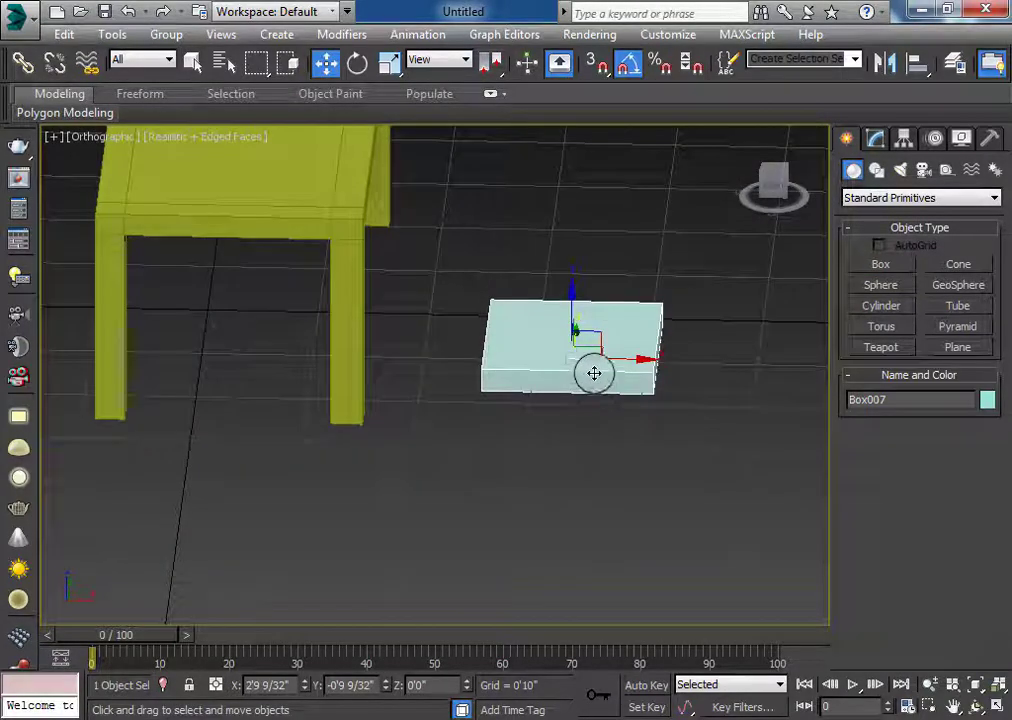
left_click(874, 138)
left_click(960, 460)
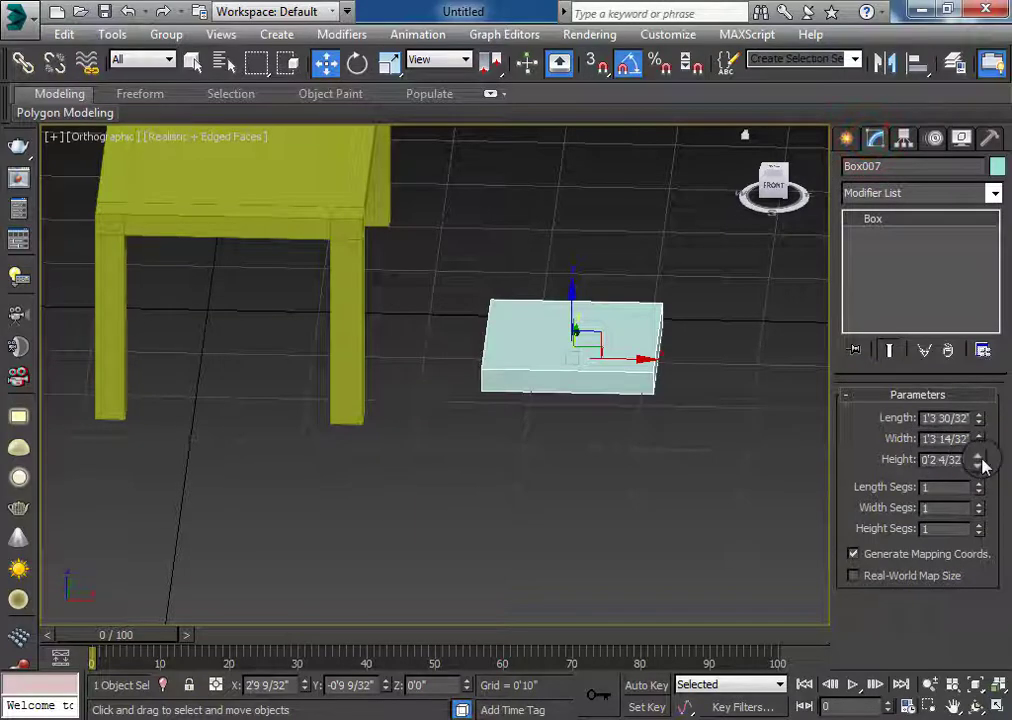
left_click_drag(981, 462, 991, 536)
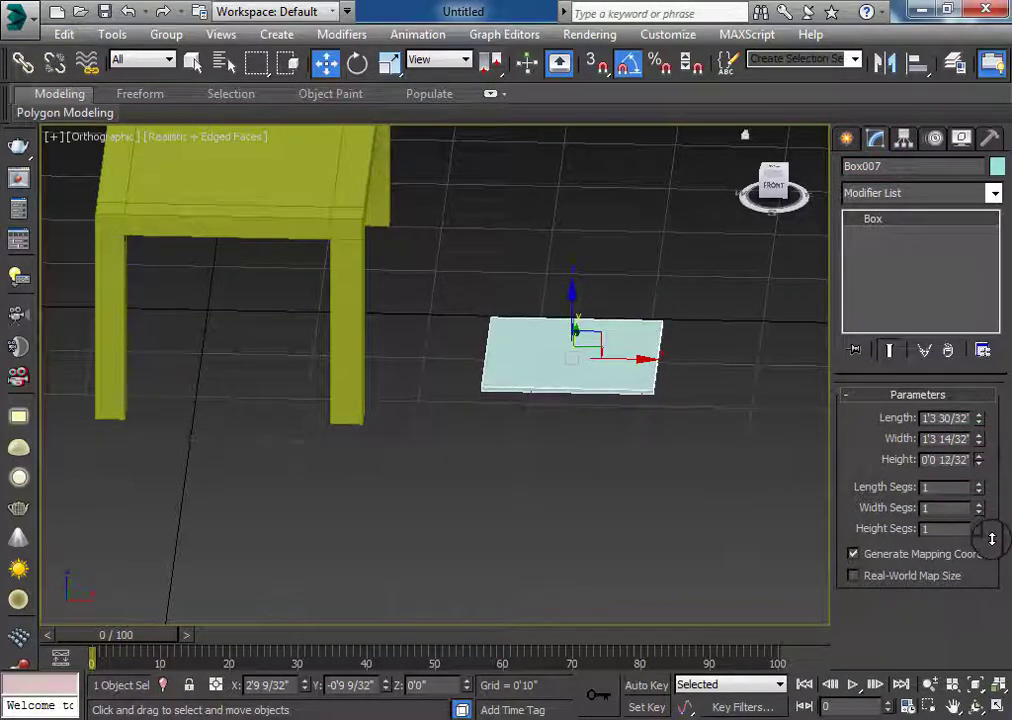
left_click(628, 462)
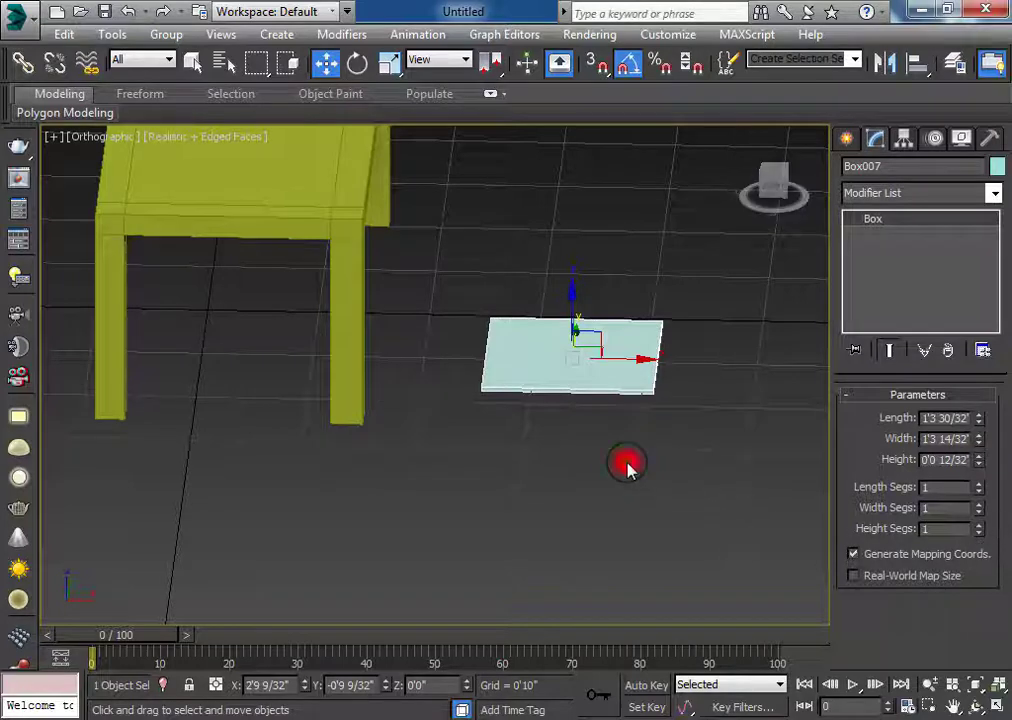
right_click(528, 453)
left_click(287, 490)
left_click(492, 358)
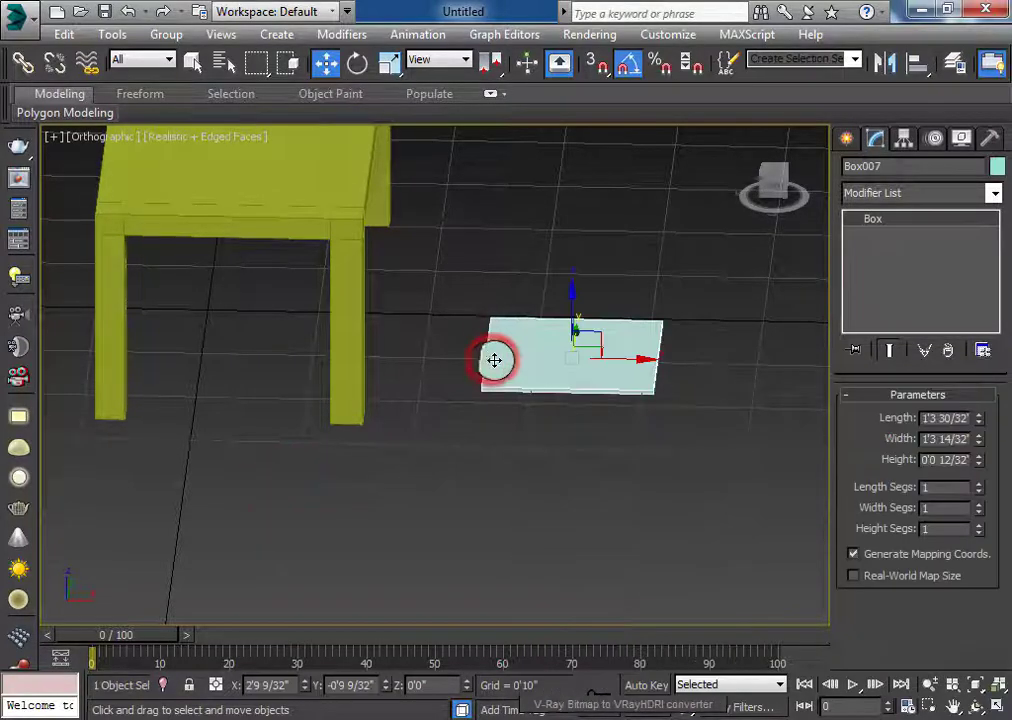
Convert Box007 to an Editable Poly and switch to Edge sub-object mode.
right_click(523, 364)
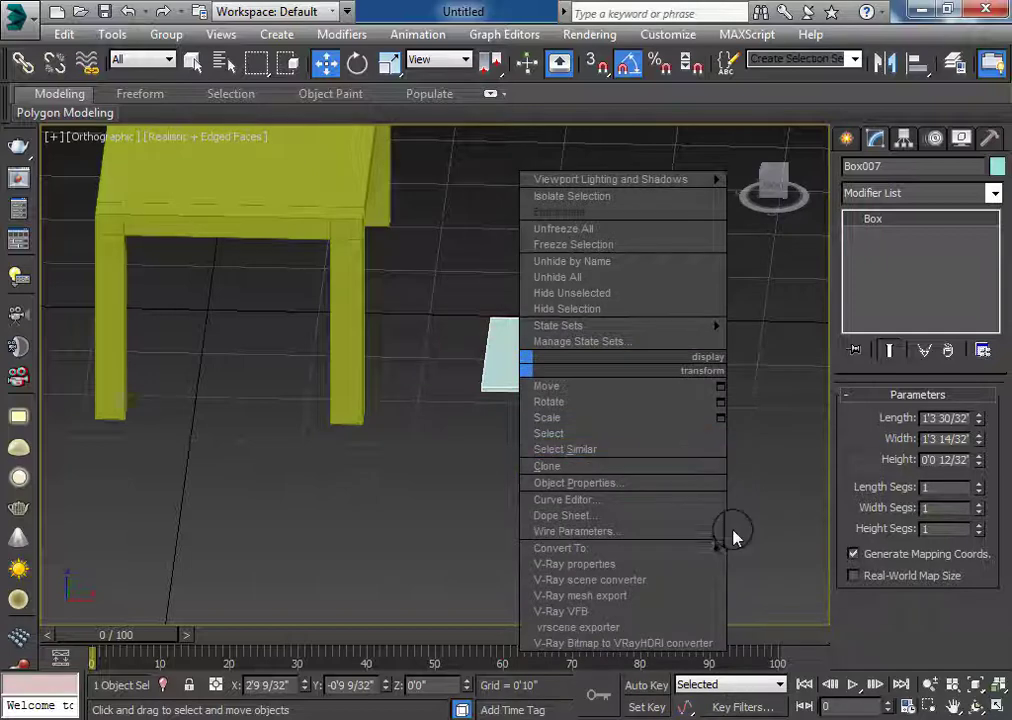
left_click(698, 552)
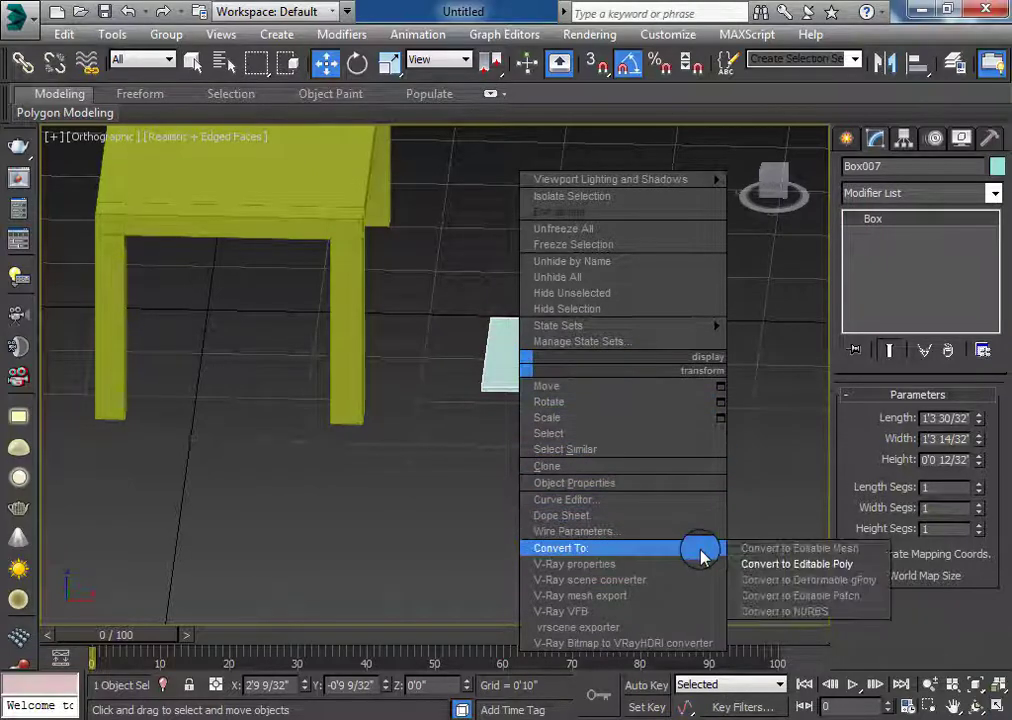
left_click(759, 564)
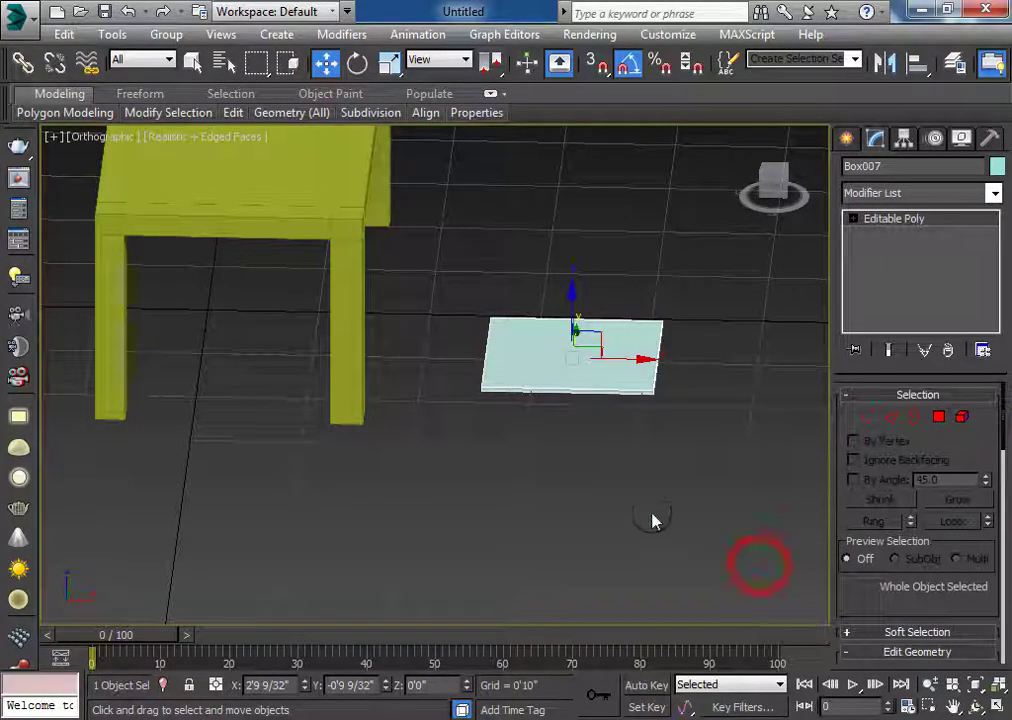
left_click(891, 417)
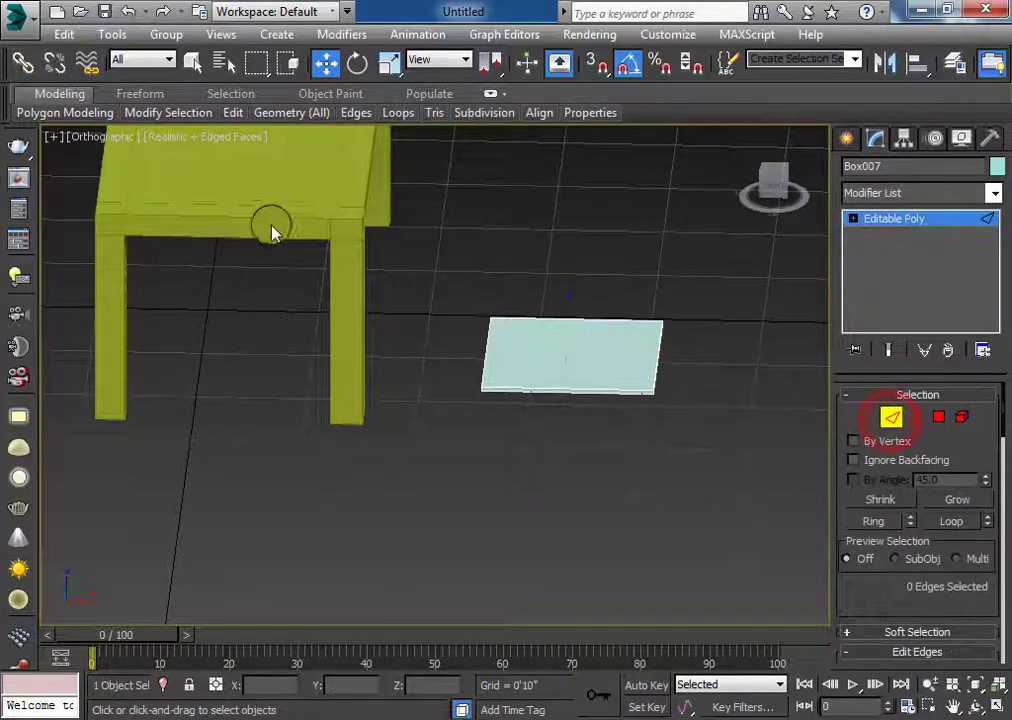
mouse_move(232, 112)
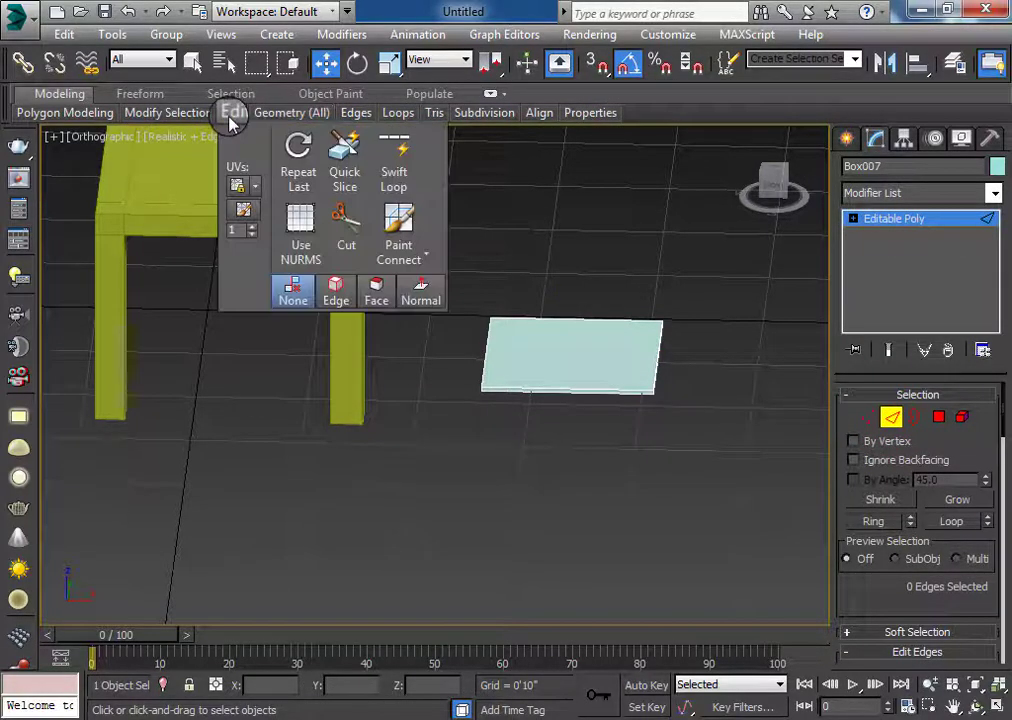
Insert edge loops near each border of the slab in Top view with the grid hidden.
left_click(389, 173)
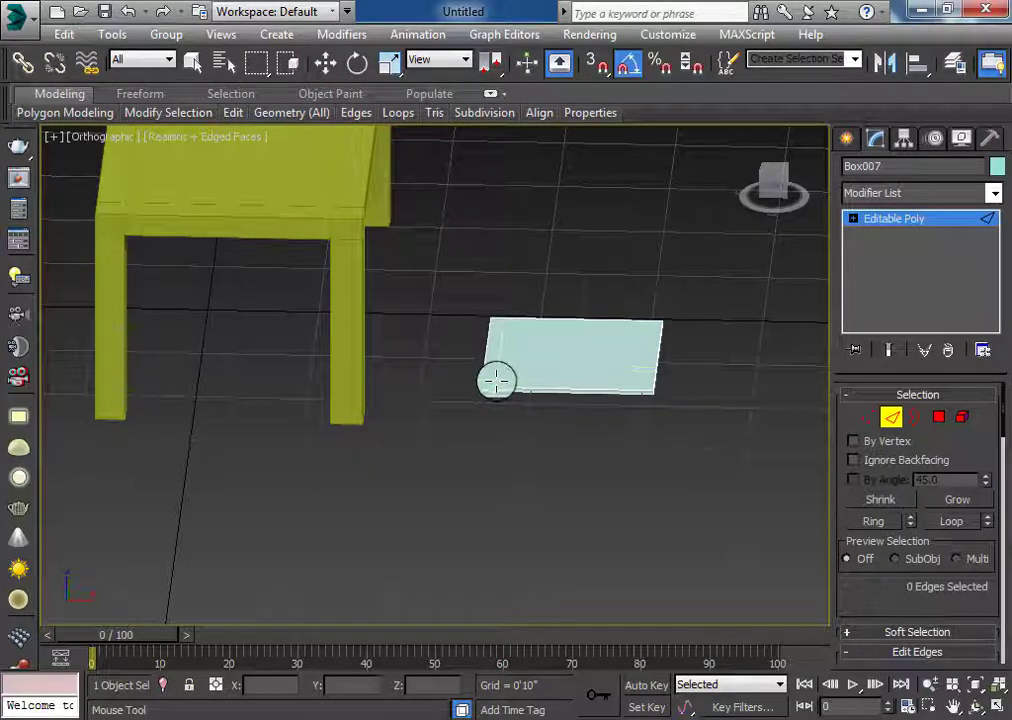
key("t")
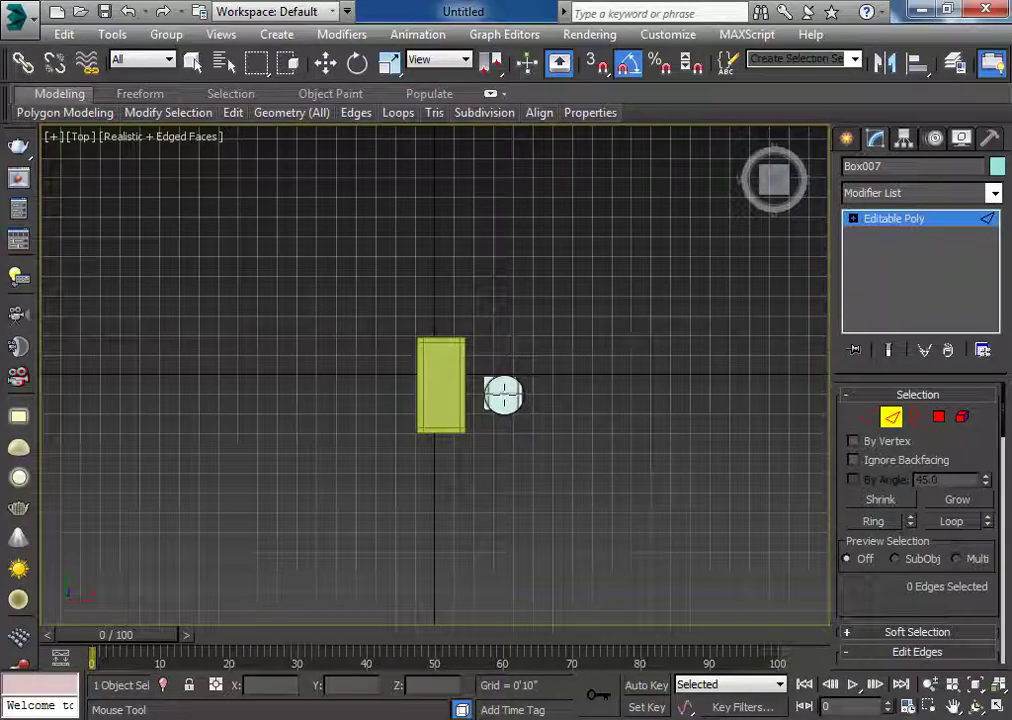
key("g")
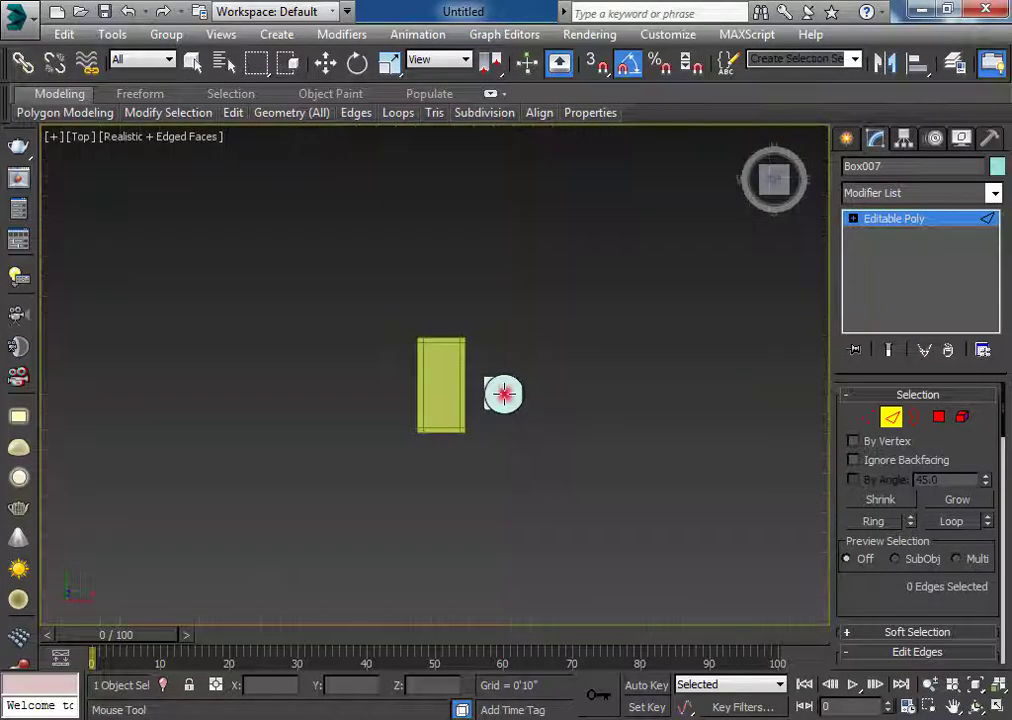
scroll(503, 393, "up", 3)
scroll(503, 390, "up", 2)
scroll(505, 385, "up", 2)
scroll(505, 382, "down", 1)
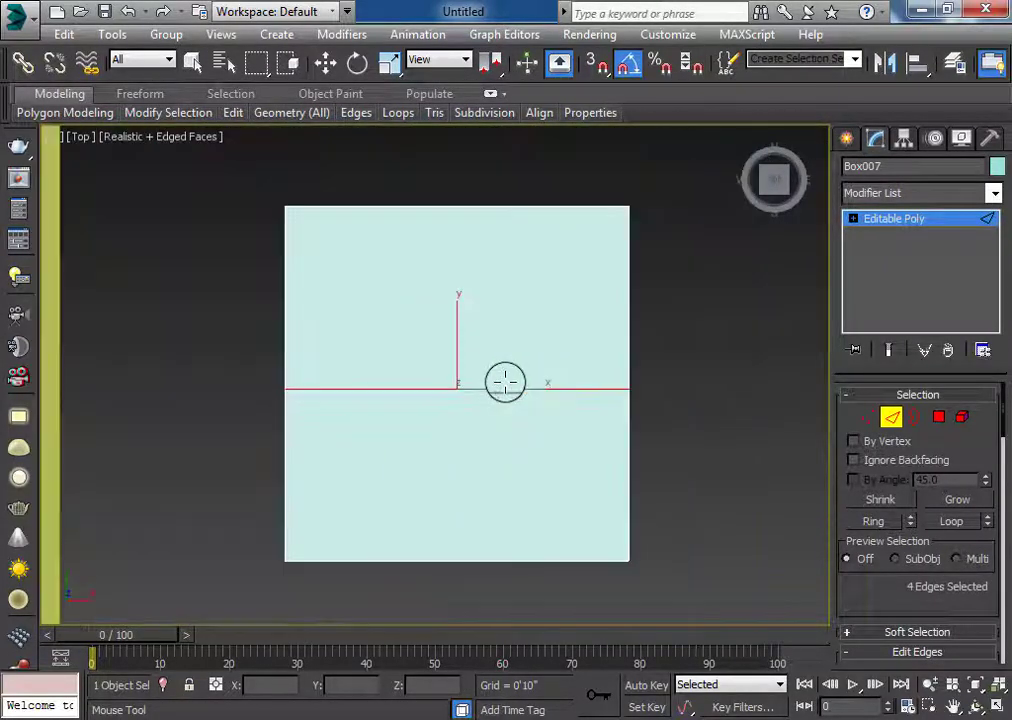
left_click(560, 240)
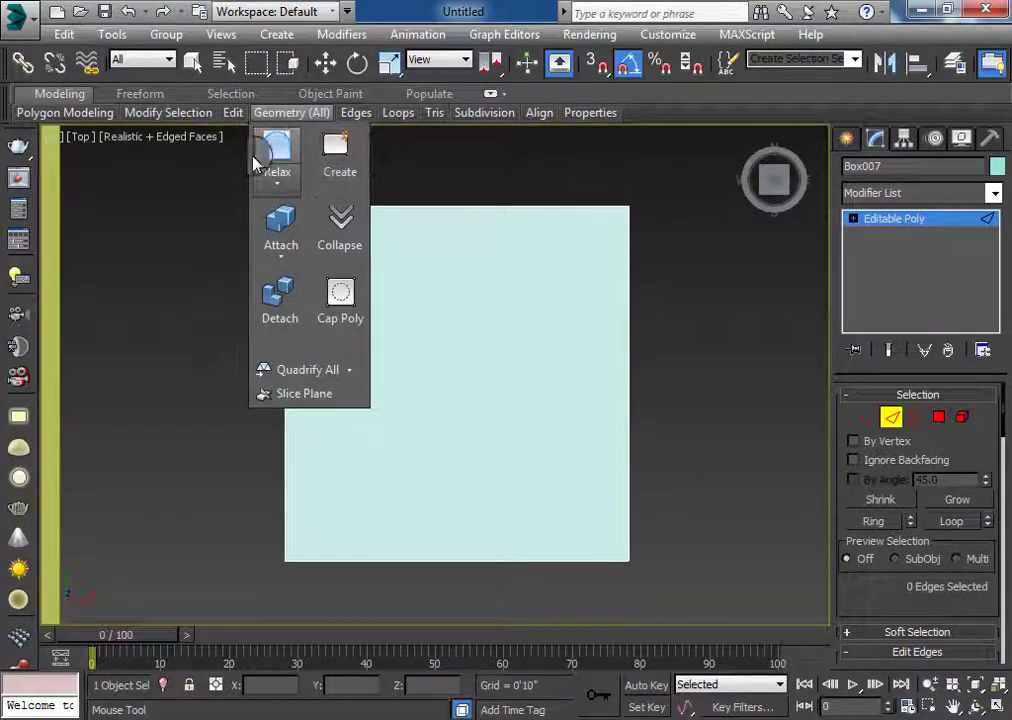
key("F3")
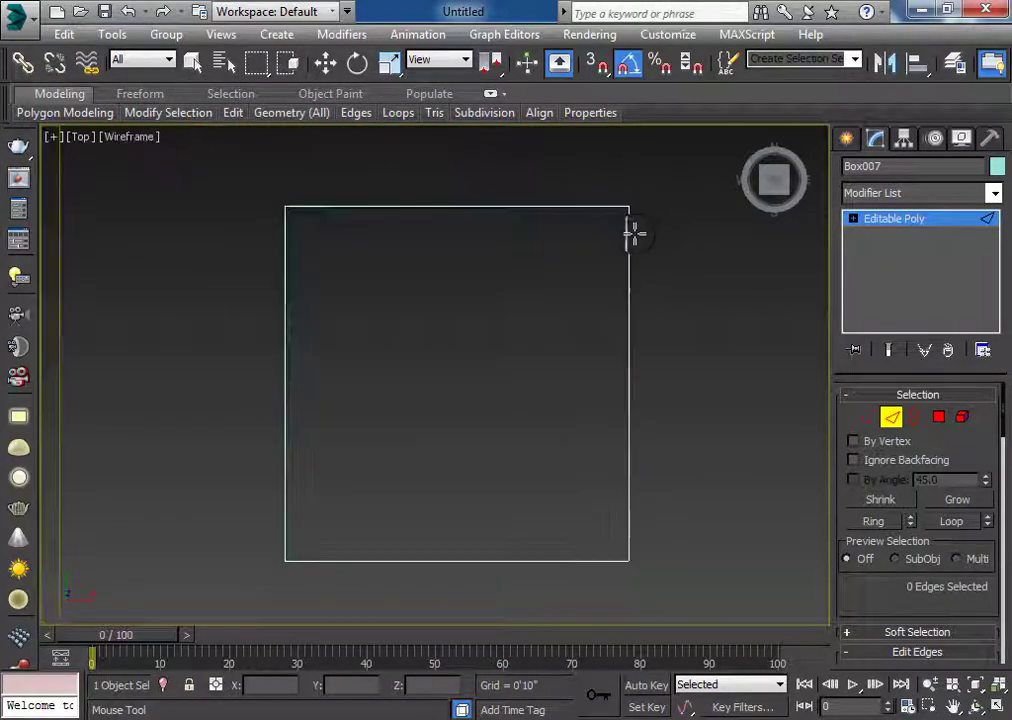
key("F3")
key("F4")
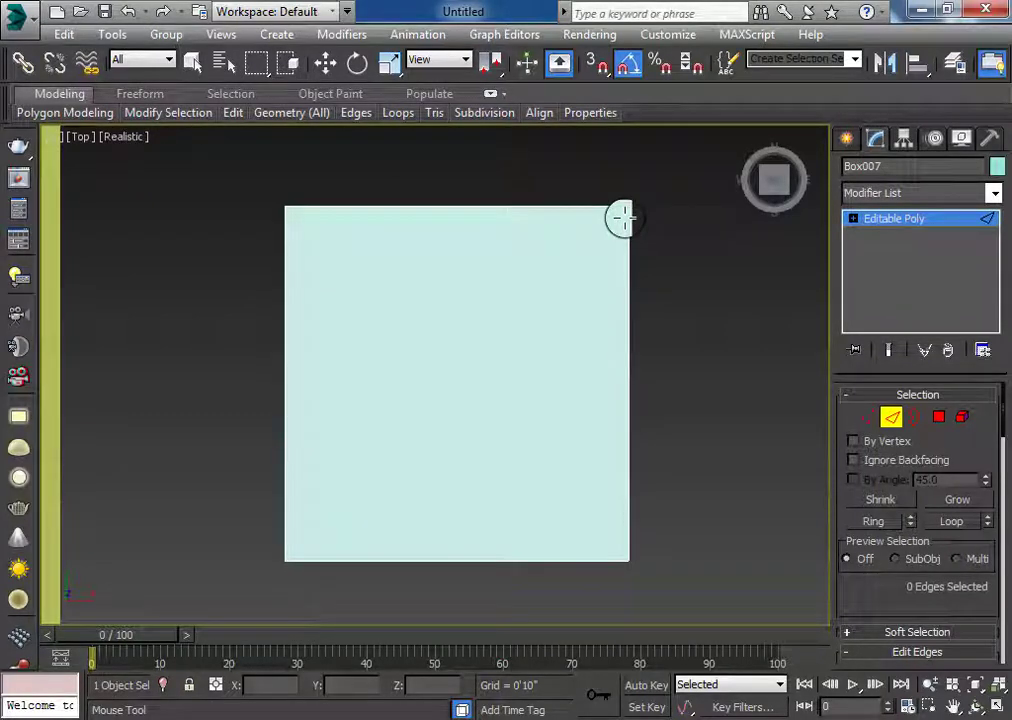
Select the four border edge loops and switch to the Move tool.
double_click(622, 215)
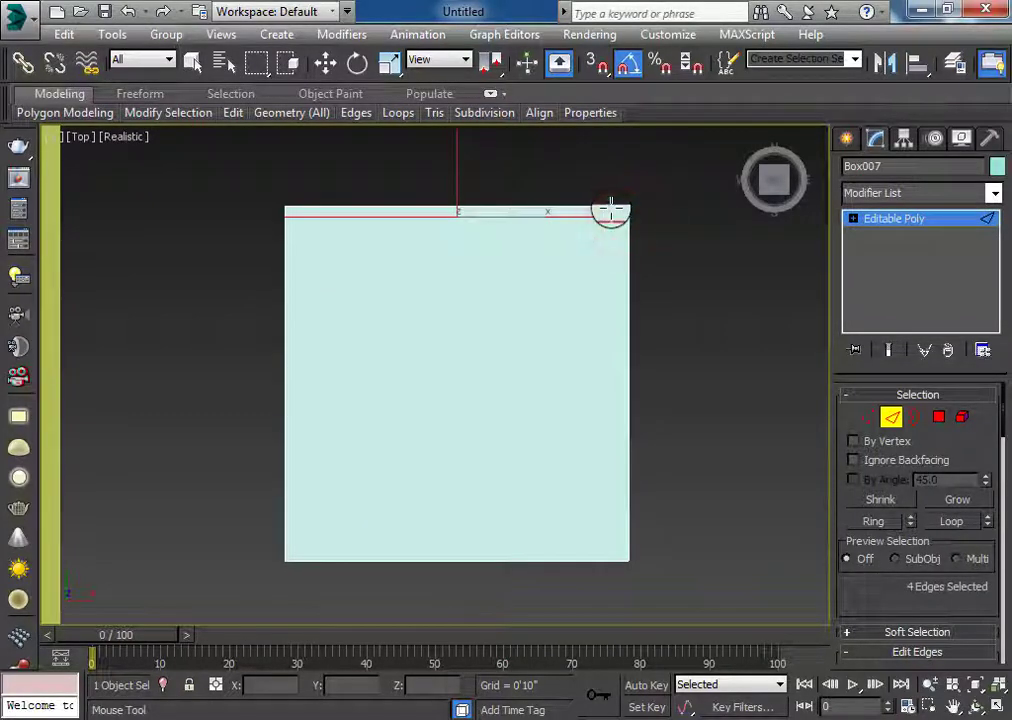
double_click(611, 212)
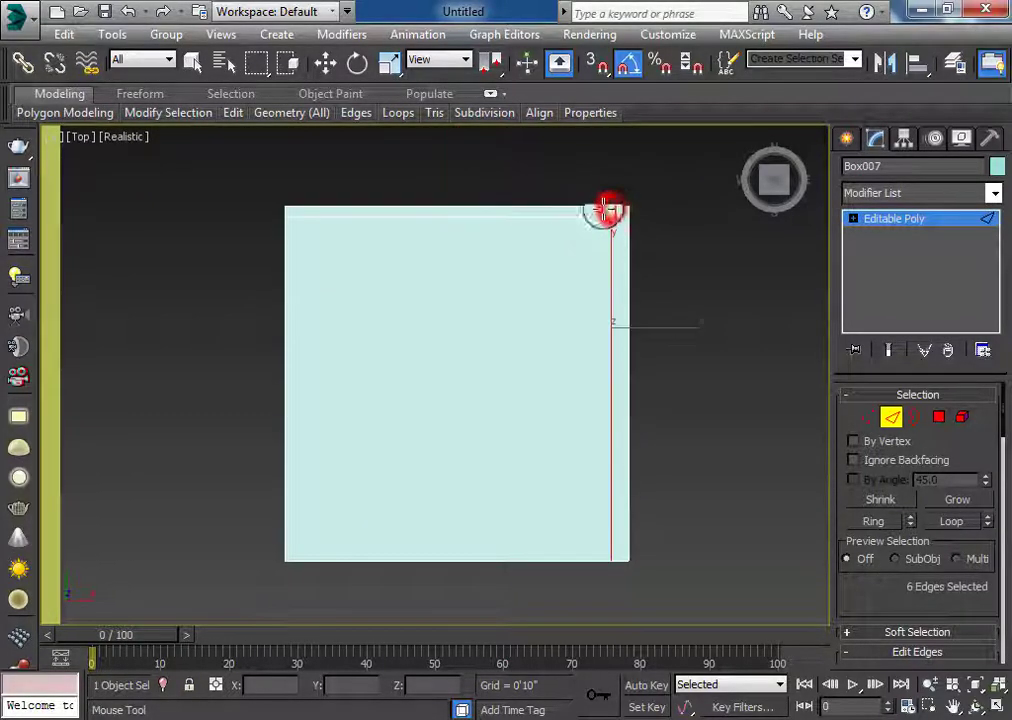
double_click(302, 211)
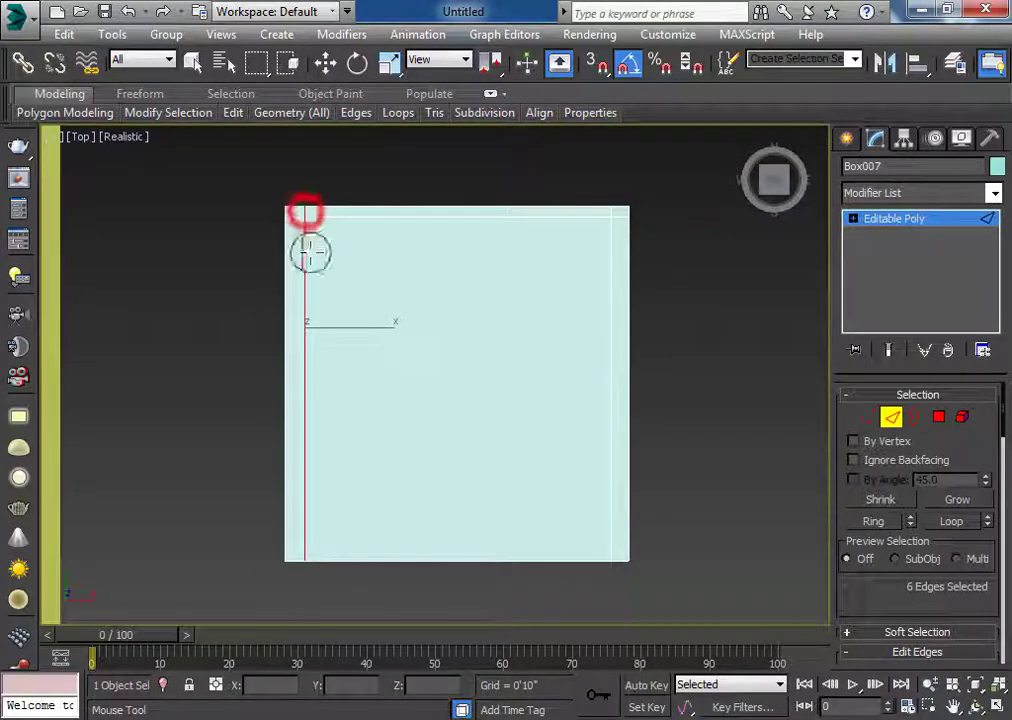
double_click(291, 541)
key("w")
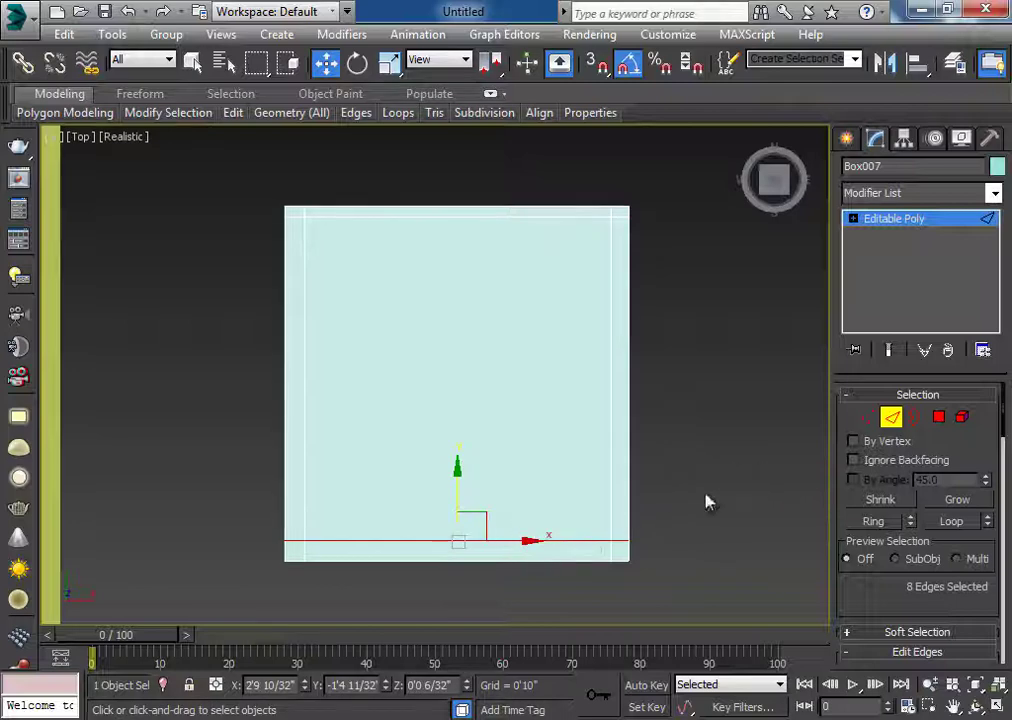
Move the top inset loop's vertices so it matches the other borders.
left_click(866, 418)
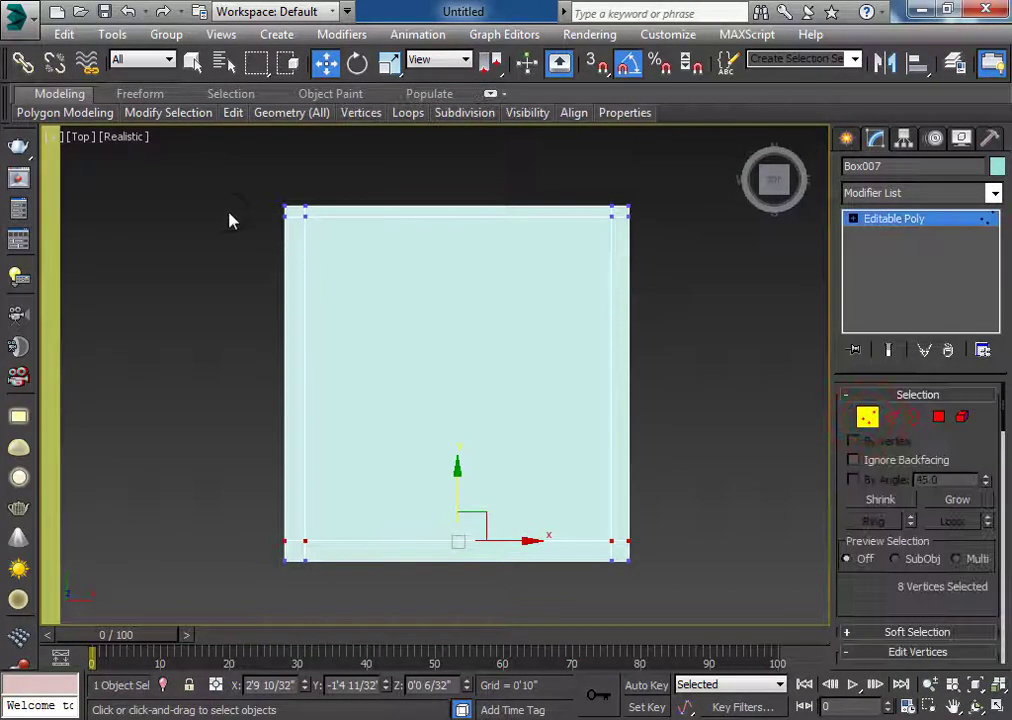
left_click_drag(229, 211, 686, 330)
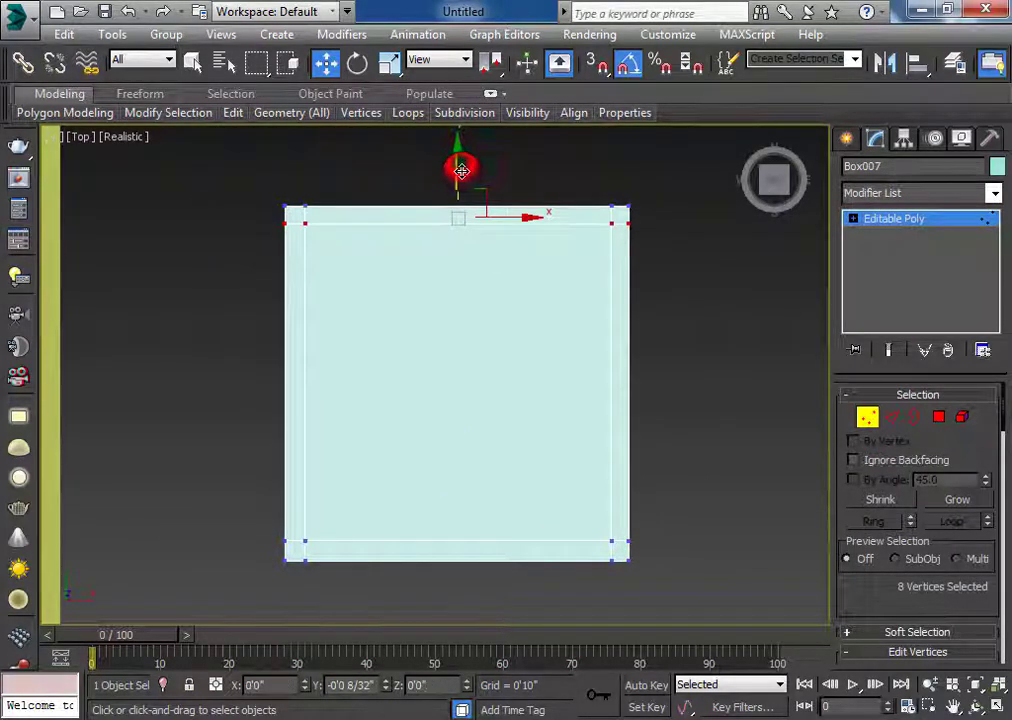
left_click_drag(460, 165, 461, 177)
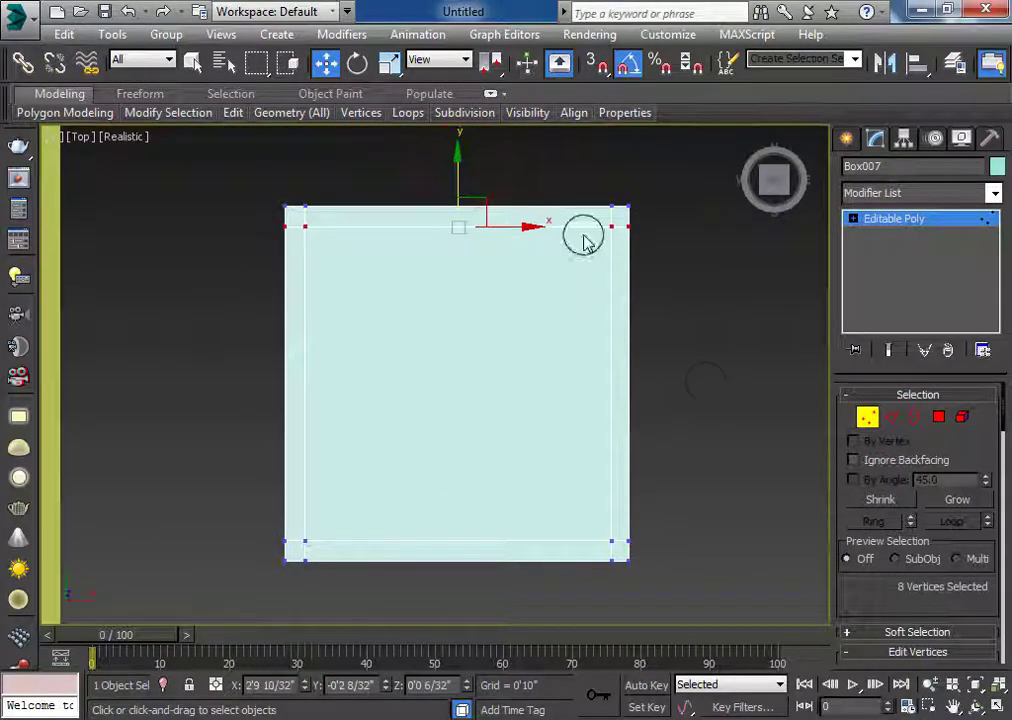
left_click(706, 389)
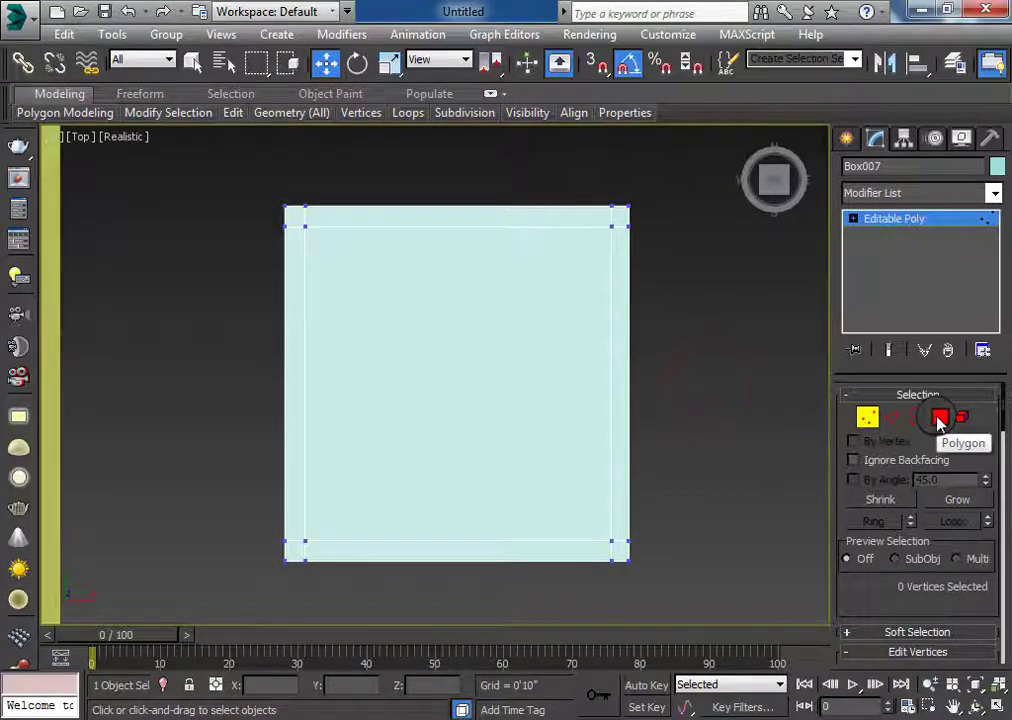
Select all eight corner polygons on both faces of the slab.
left_click(940, 421)
left_click(614, 218)
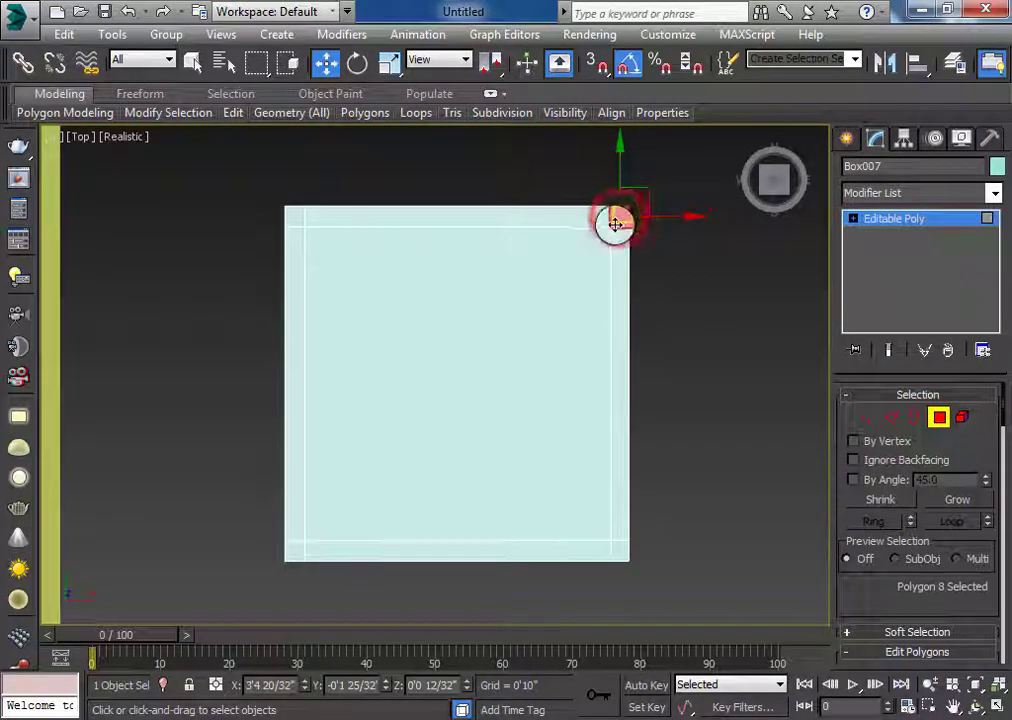
left_click(297, 217, "ctrl")
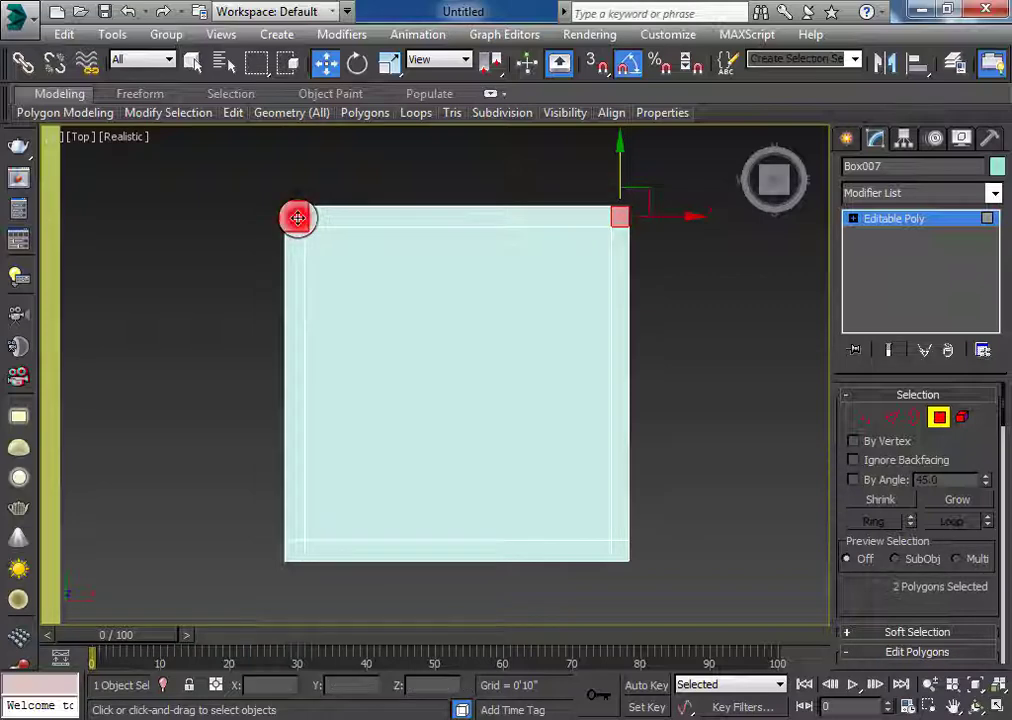
left_click(293, 554, "ctrl")
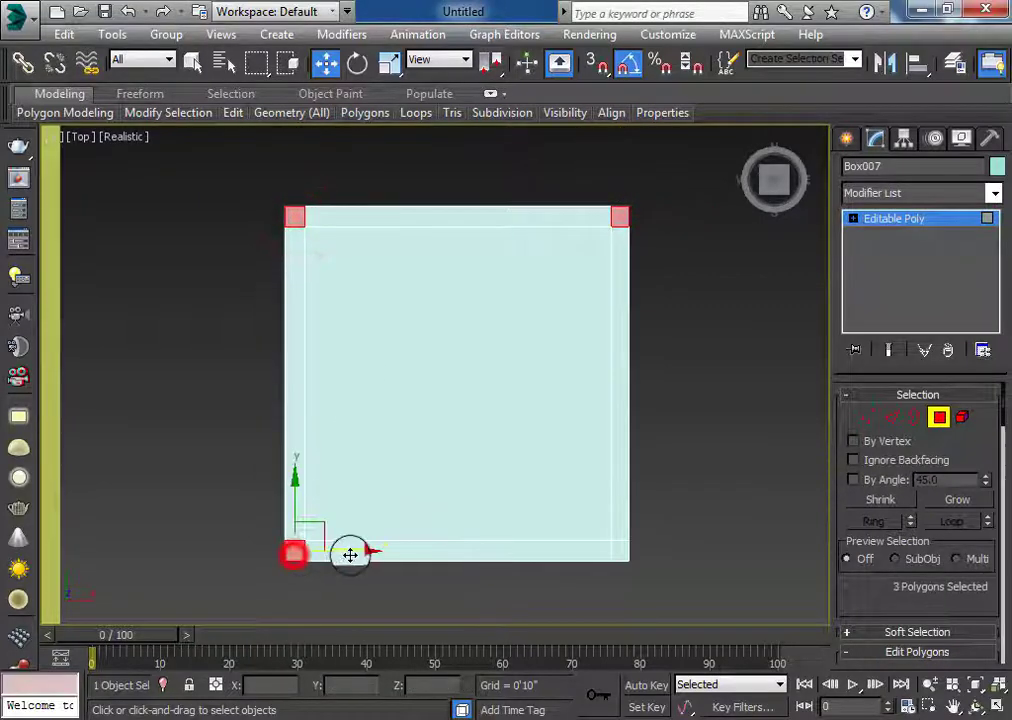
left_click(620, 552, "ctrl")
mouse_move(662, 592)
middle_mouse_down()
mouse_move(603, 378)
mouse_move(610, 323)
middle_mouse_up()
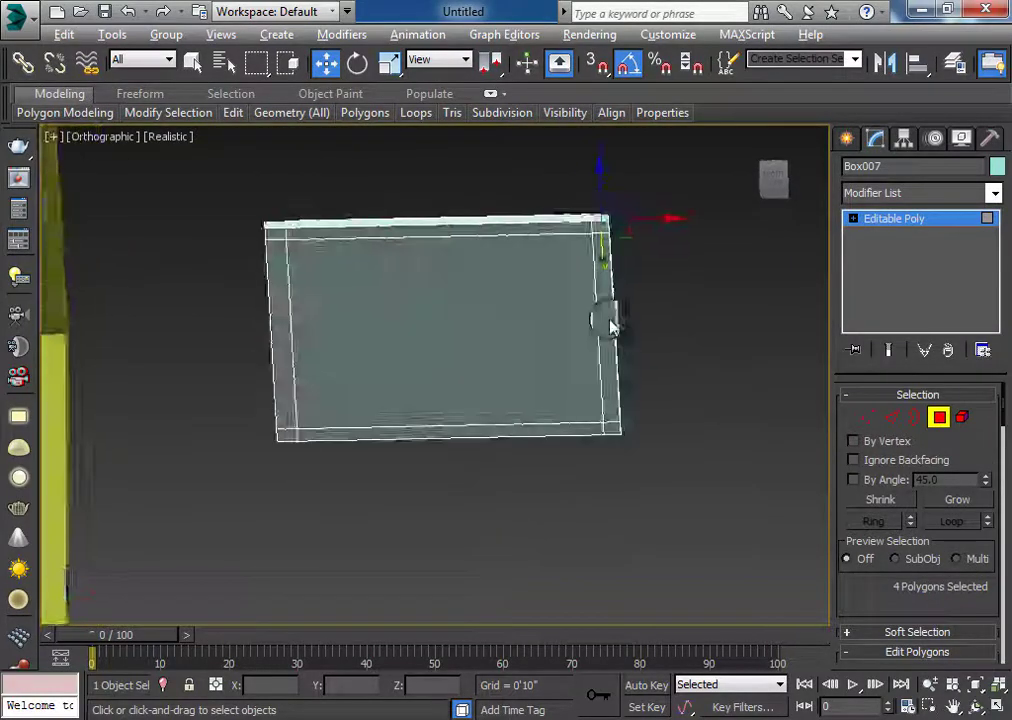
left_click(292, 216, "ctrl")
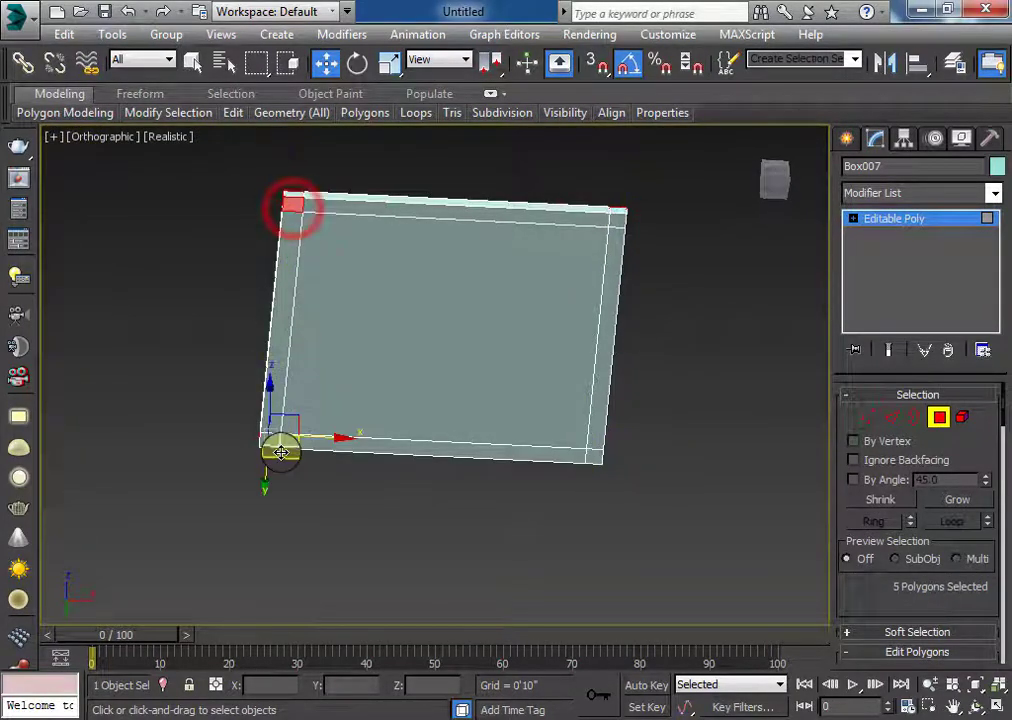
left_click(267, 442, "ctrl")
left_click(588, 457, "ctrl")
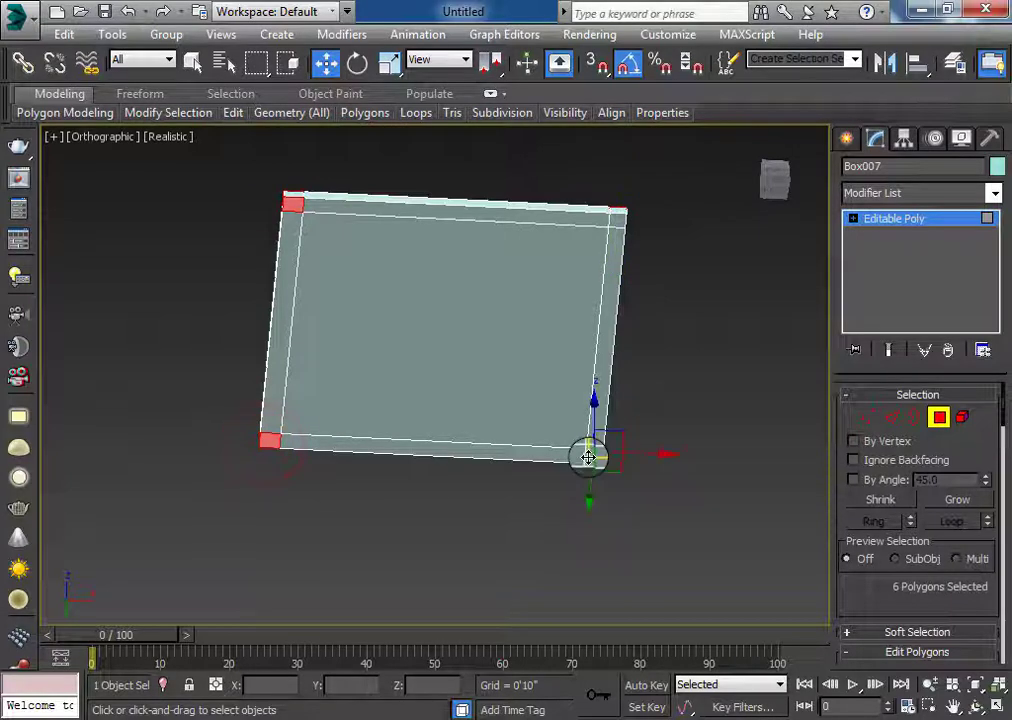
left_click(615, 220, "ctrl")
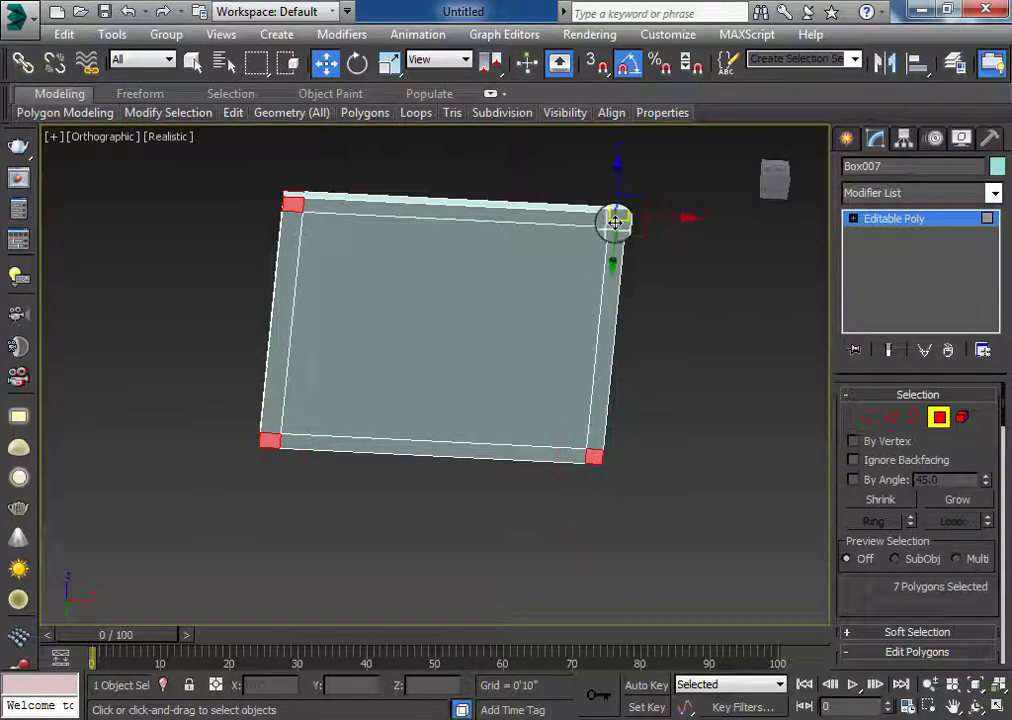
scroll(865, 612, "down", 4)
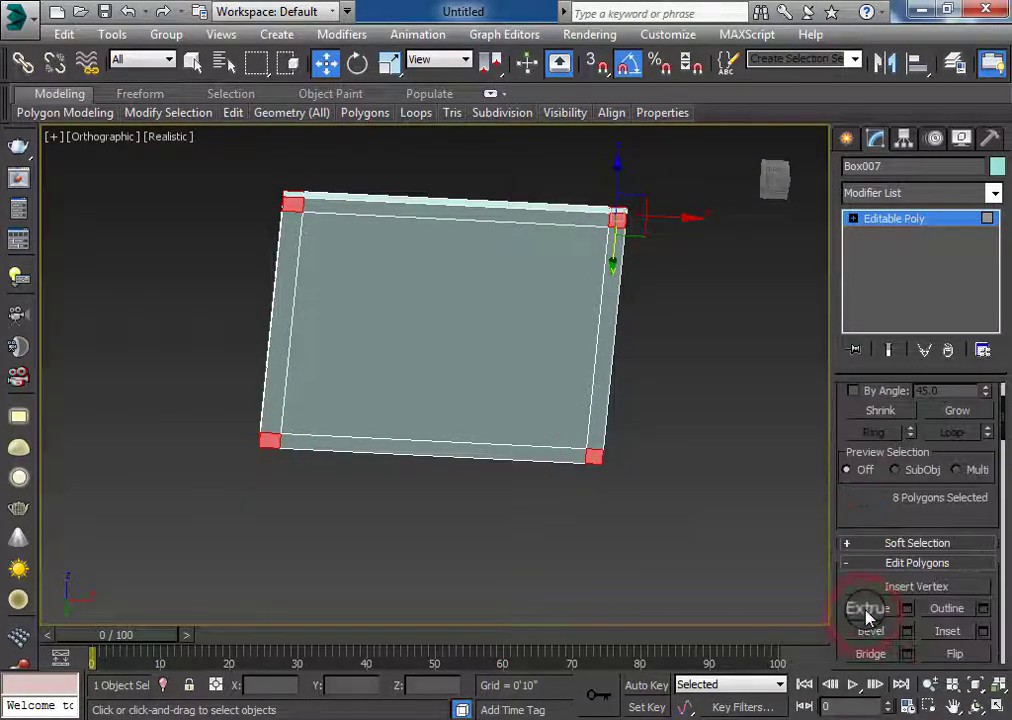
scroll(880, 605, "down", 1)
Preview a 0'10" corner extrusion, then undo and cancel it.
left_click(906, 578)
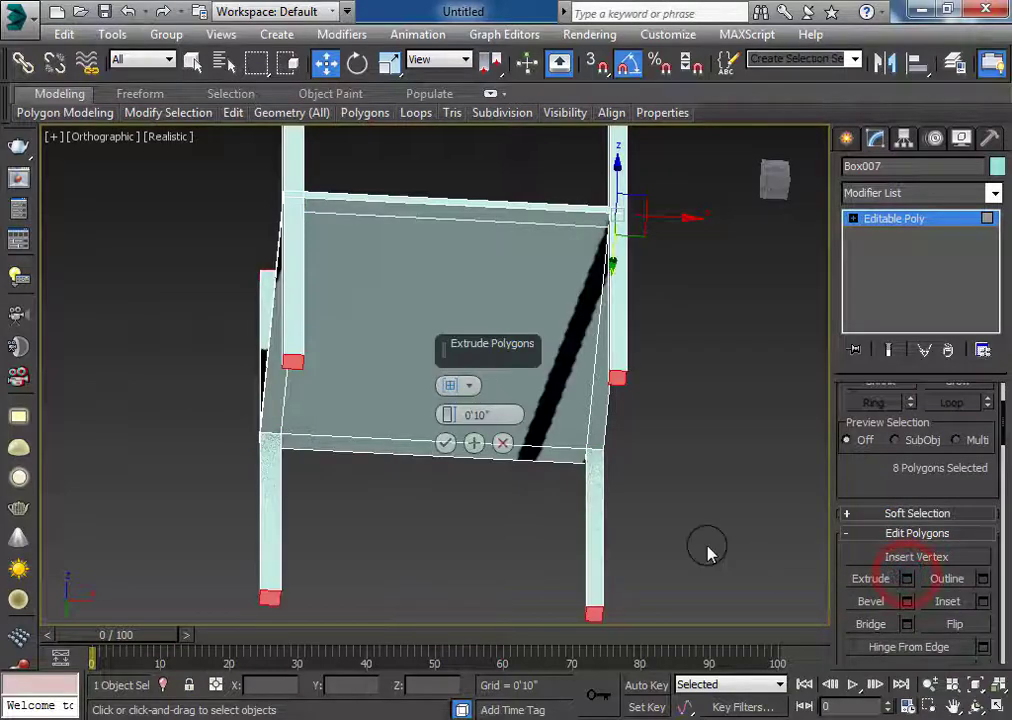
mouse_move(715, 548)
middle_mouse_down("alt")
mouse_move(718, 571)
mouse_move(700, 612)
middle_mouse_up("alt")
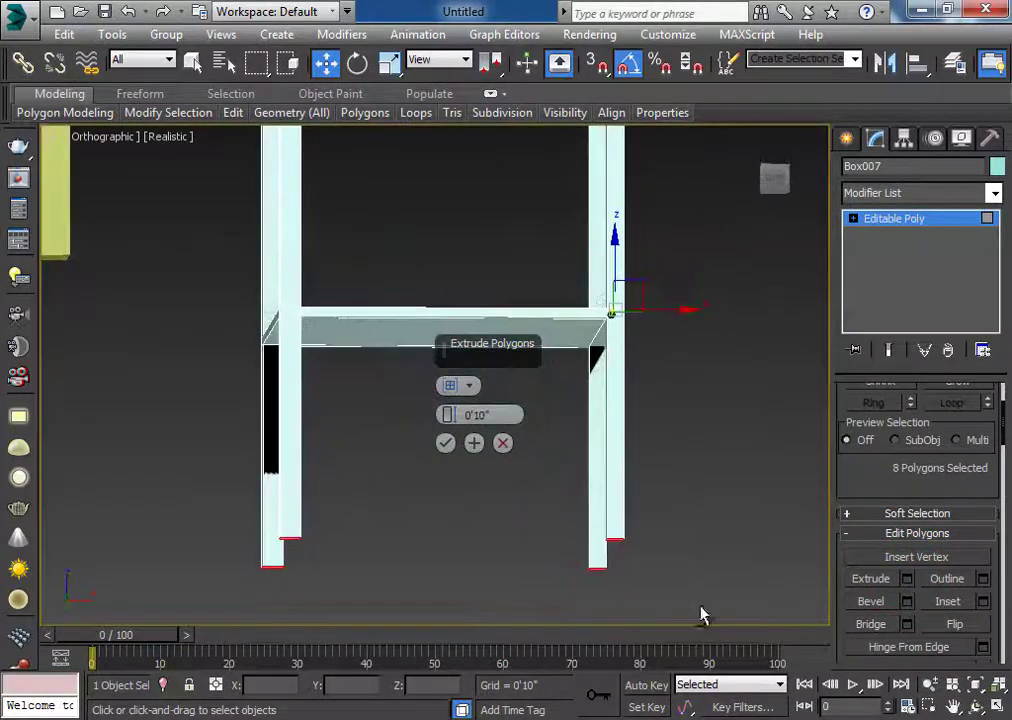
scroll(700, 612, "down", 3)
mouse_move(678, 538)
middle_mouse_down("alt")
mouse_move(685, 585)
mouse_move(694, 549)
mouse_move(655, 546)
mouse_move(633, 558)
middle_mouse_up("alt")
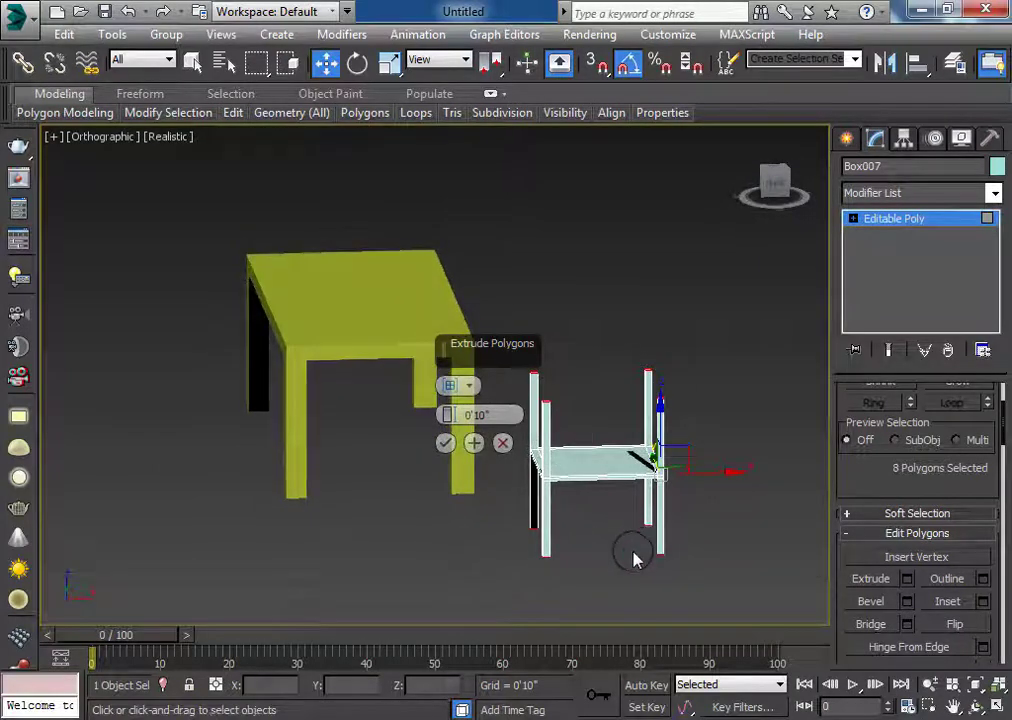
key("ctrl+z")
key("ctrl+z")
key("ctrl+z")
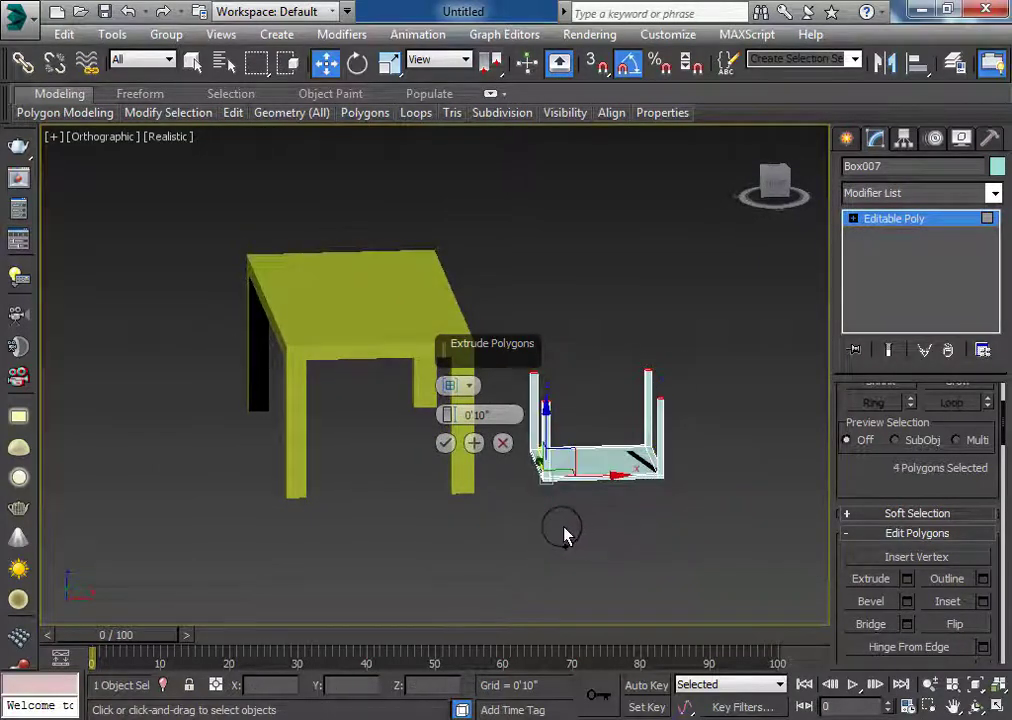
key("ctrl+z")
key("ctrl+z")
key("ctrl+z")
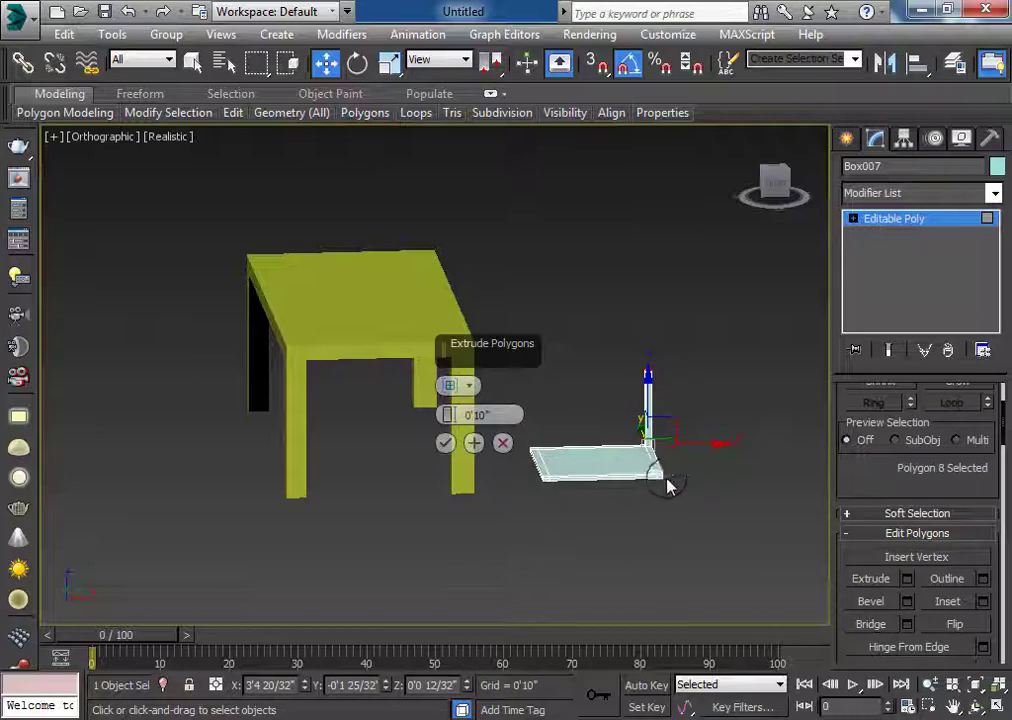
right_click(500, 449)
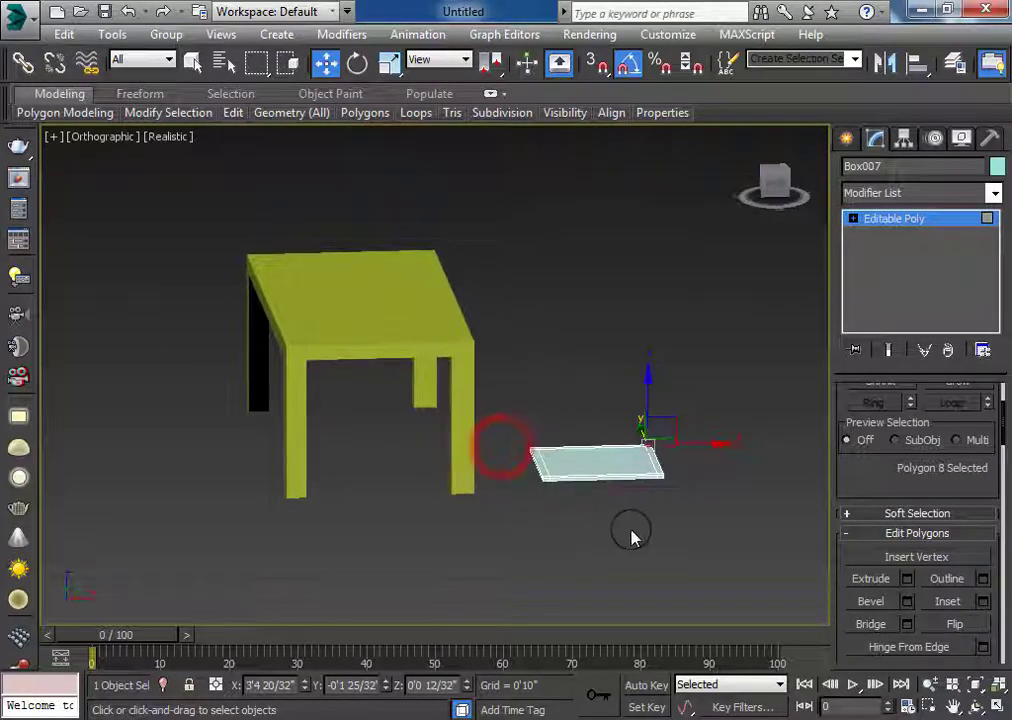
mouse_move(631, 537)
middle_mouse_down("alt")
mouse_move(628, 566)
mouse_move(643, 527)
middle_mouse_up("alt")
Select the slab's corner squares on both faces.
scroll(645, 510, "up", 3)
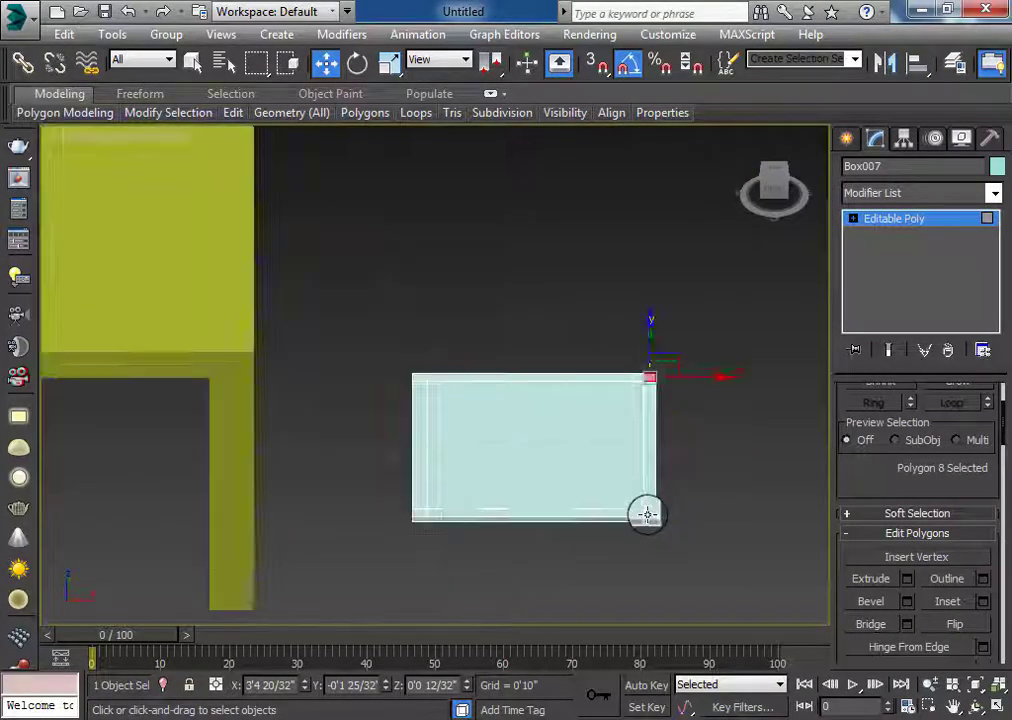
scroll(646, 513, "up", 3)
left_click(648, 512, "ctrl")
mouse_move(640, 568)
middle_mouse_down("alt")
mouse_move(628, 449)
mouse_move(632, 311)
middle_mouse_up("alt")
left_click(161, 298, "ctrl")
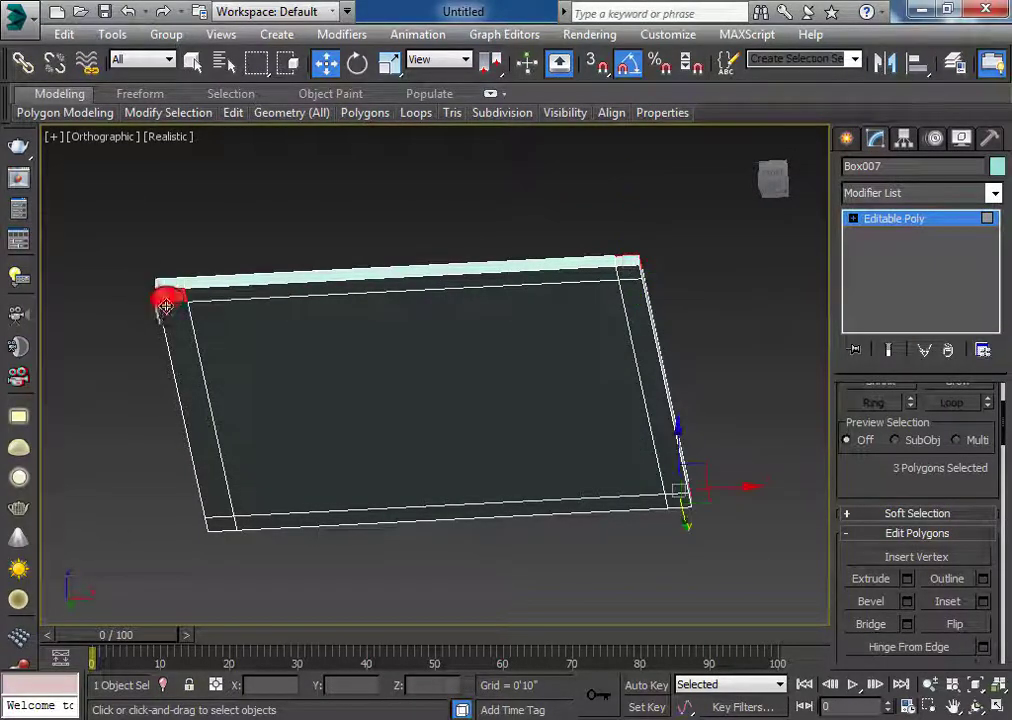
left_click(216, 522, "ctrl")
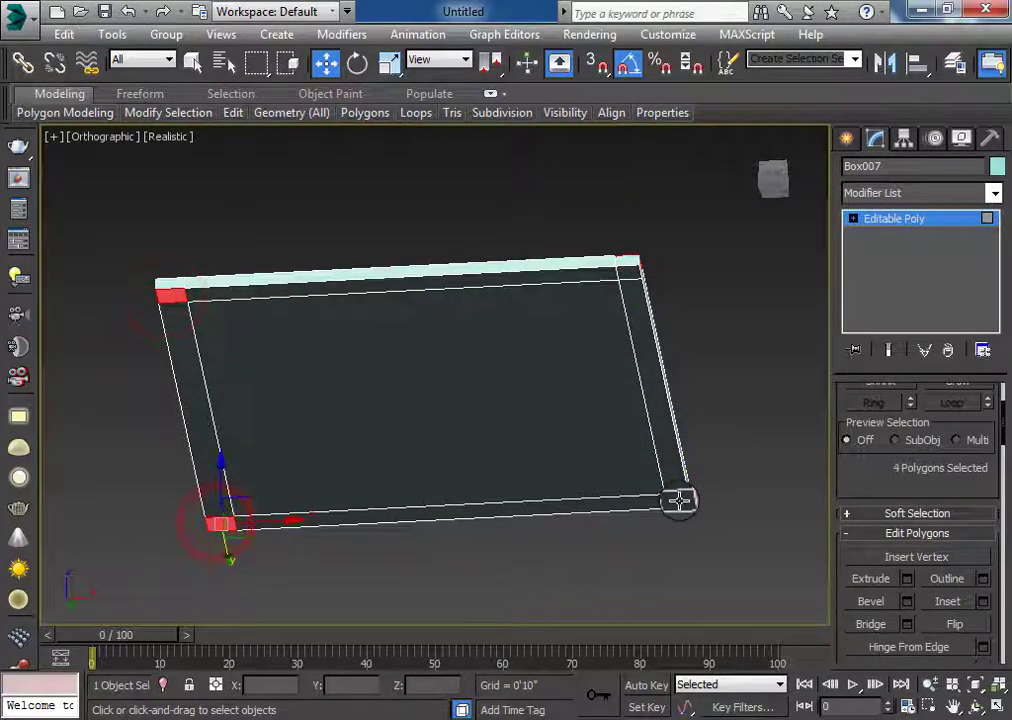
left_click(674, 494, "ctrl")
left_click(625, 271, "ctrl")
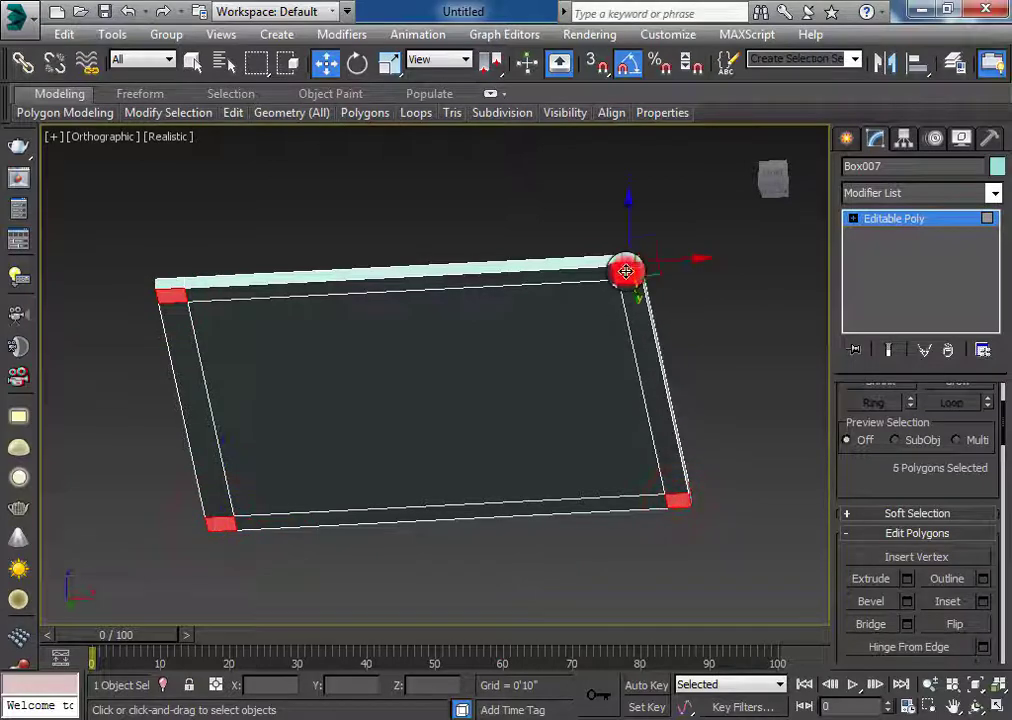
Extrude the corner squares 1'0" into legs below and back posts above.
left_click(906, 578)
scroll(775, 580, "down", 2)
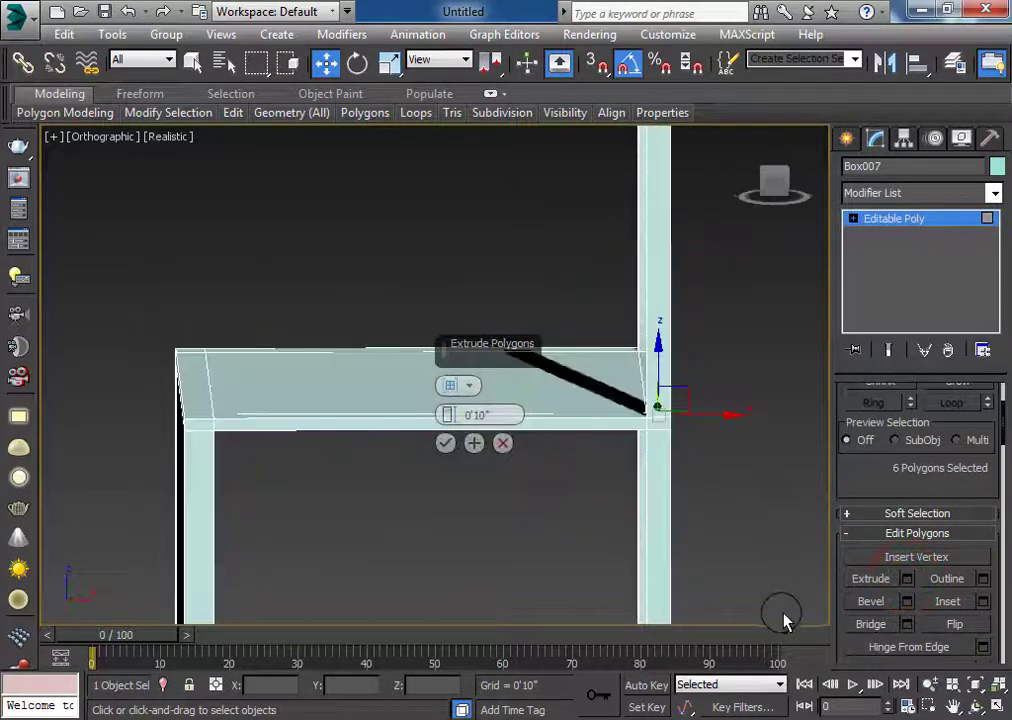
scroll(745, 526, "down", 2)
scroll(714, 456, "down", 1)
scroll(700, 458, "down", 1)
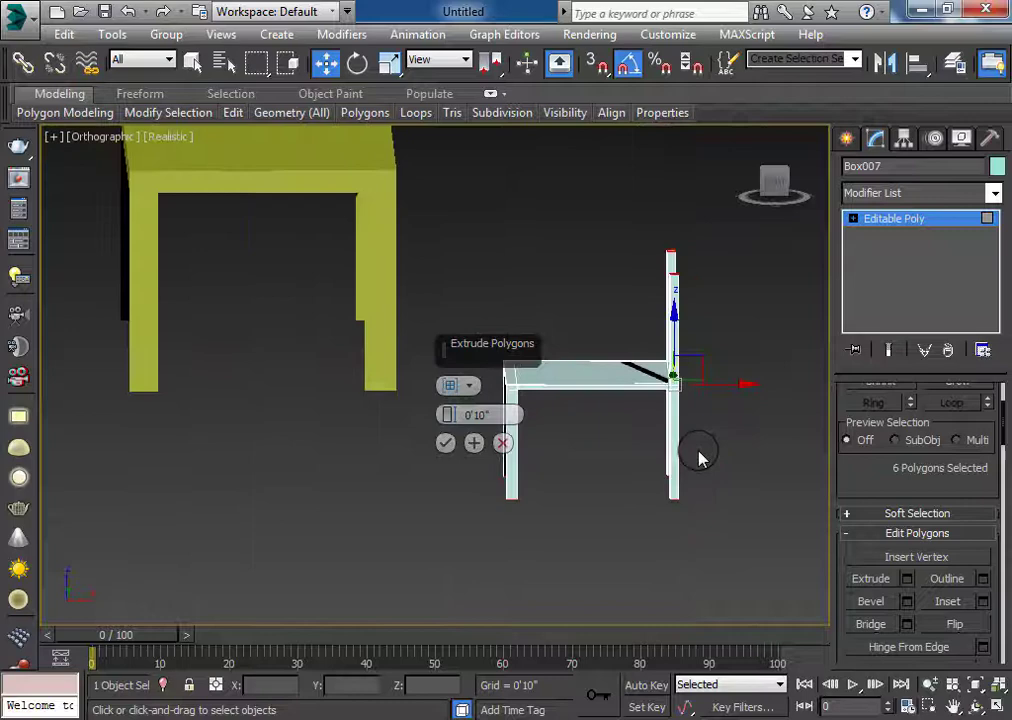
left_click(490, 414)
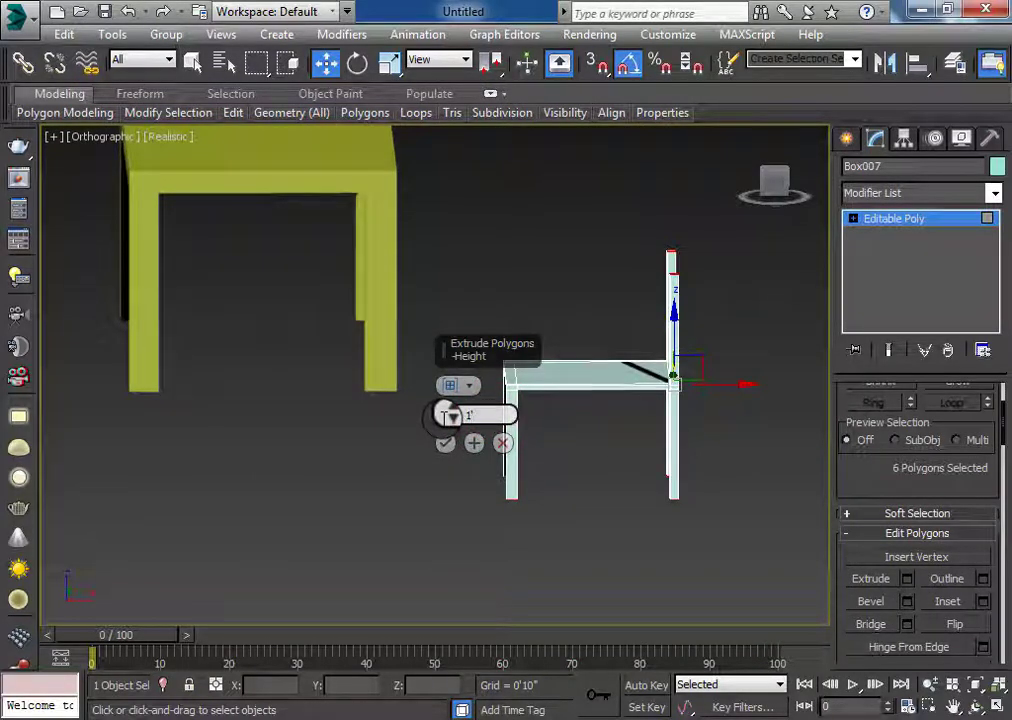
key("Return")
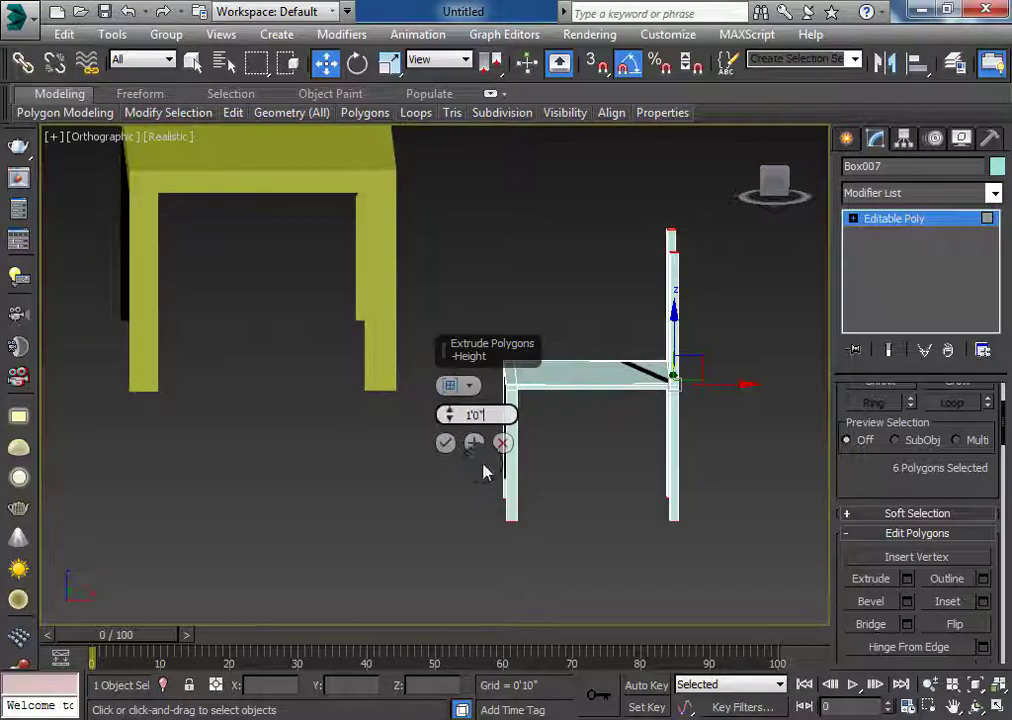
left_click(572, 550)
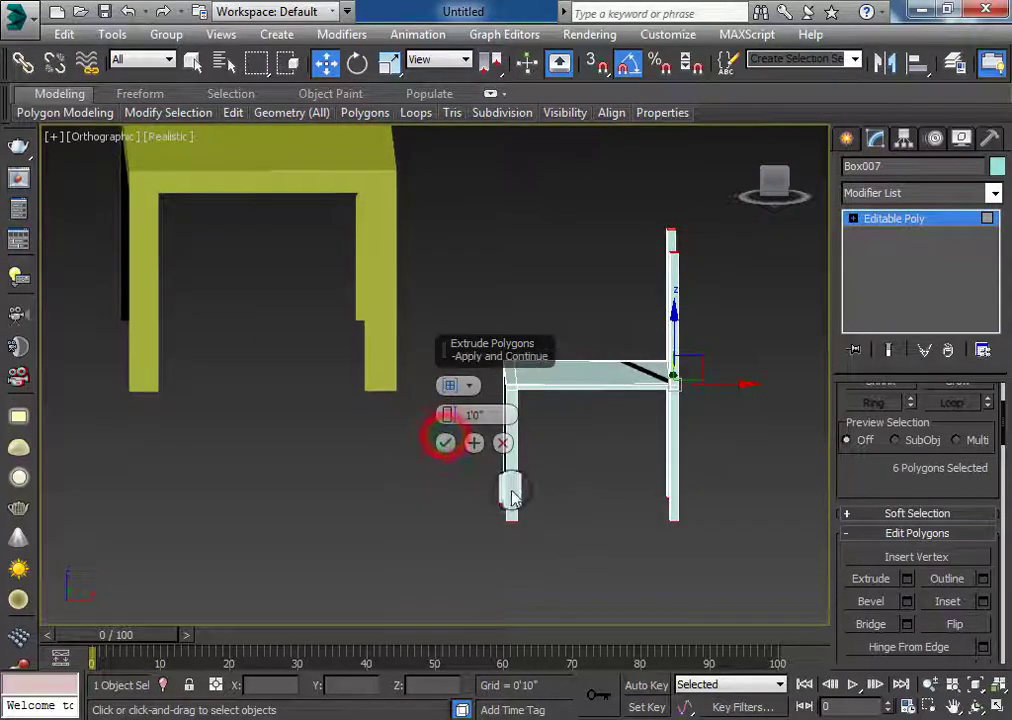
left_click(445, 443)
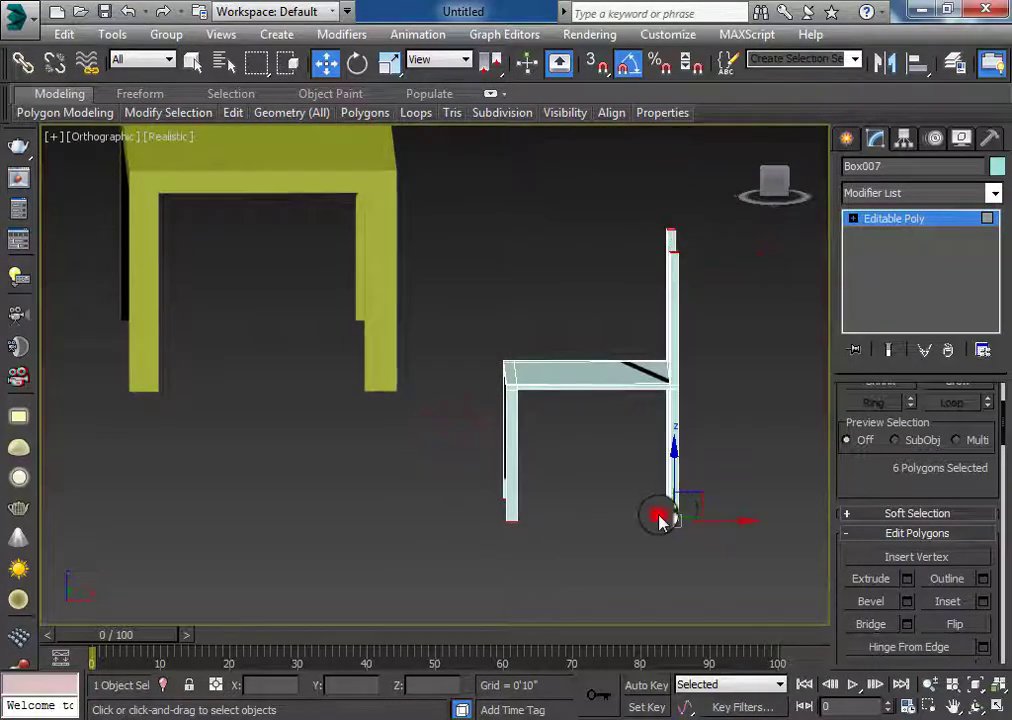
left_click(660, 520)
middle_click_drag(655, 514, 497, 348, "alt")
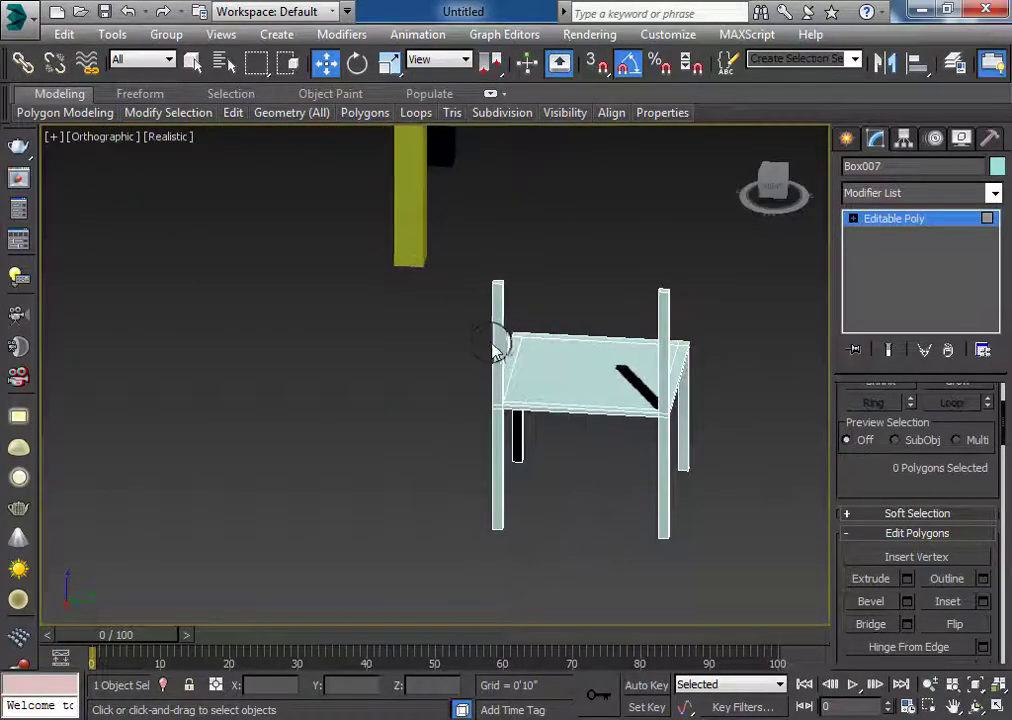
Orbit around the chair and zoom in on the top of the left back post.
left_click(492, 334)
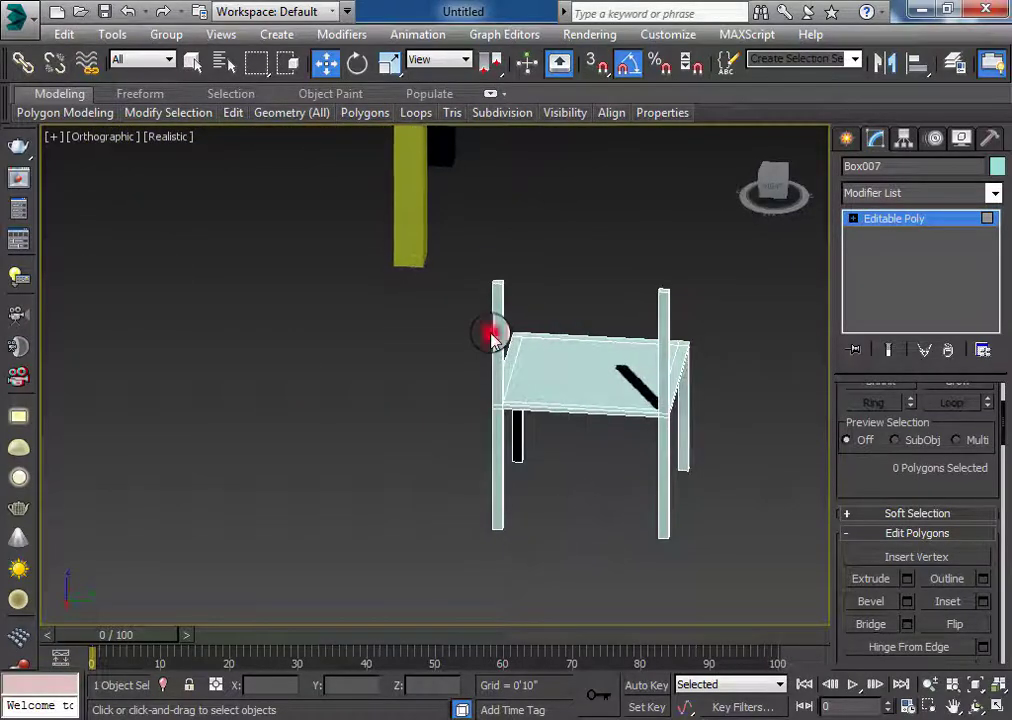
left_click(662, 322)
mouse_move(470, 540)
middle_mouse_down("alt")
mouse_move(662, 560)
mouse_move(544, 555)
mouse_move(653, 544)
middle_mouse_up("alt")
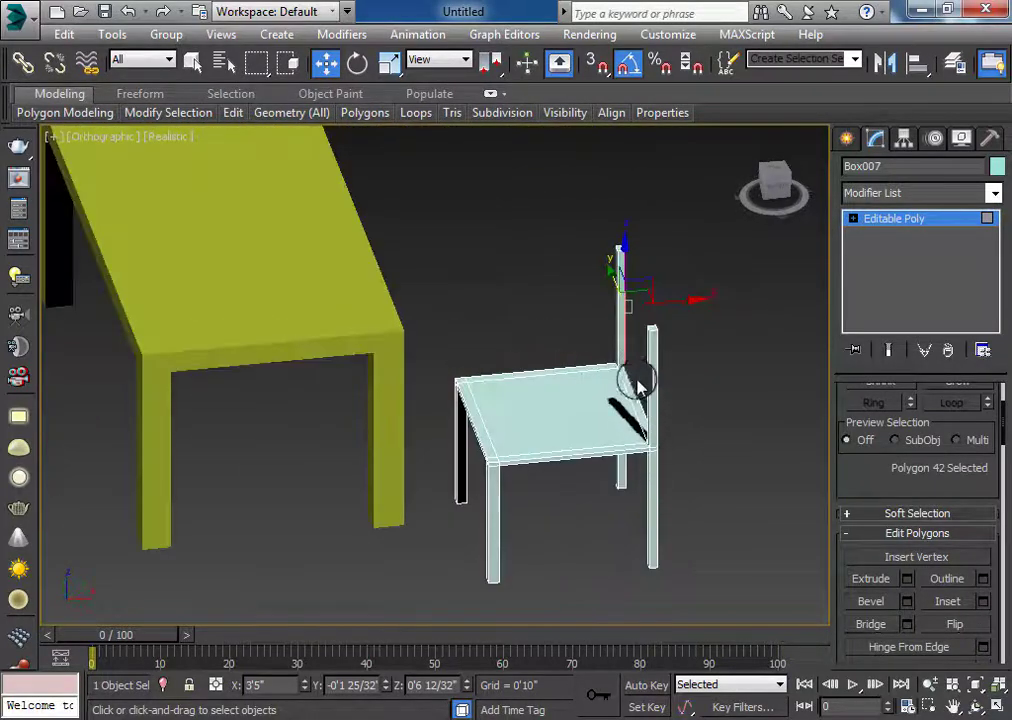
middle_click_drag(638, 385, 543, 488, "alt")
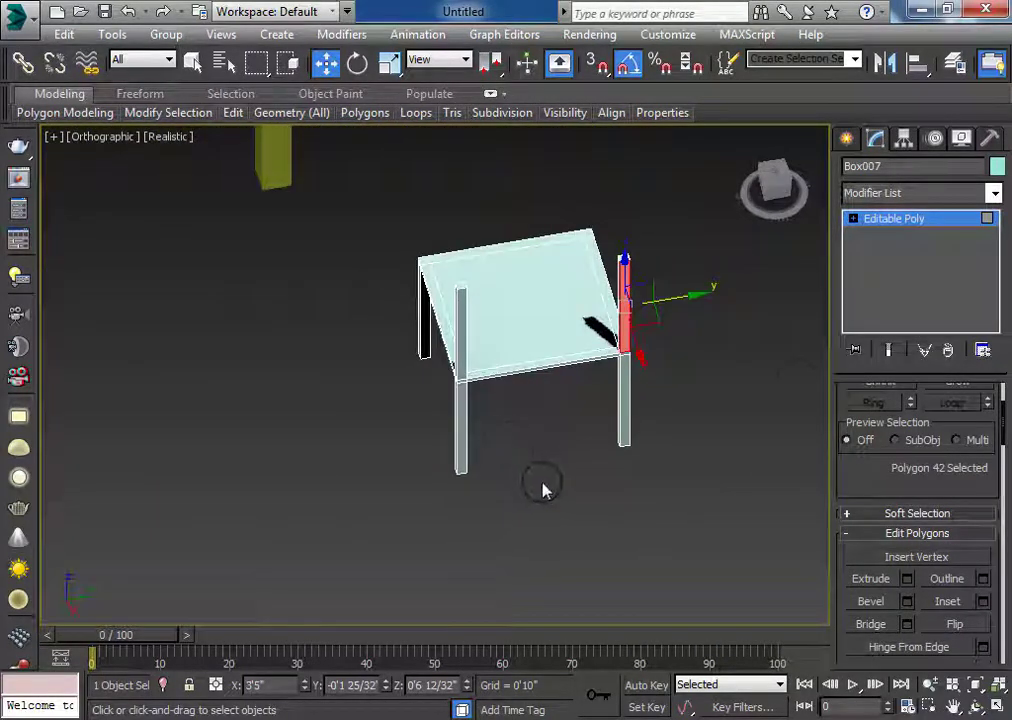
left_click(693, 451)
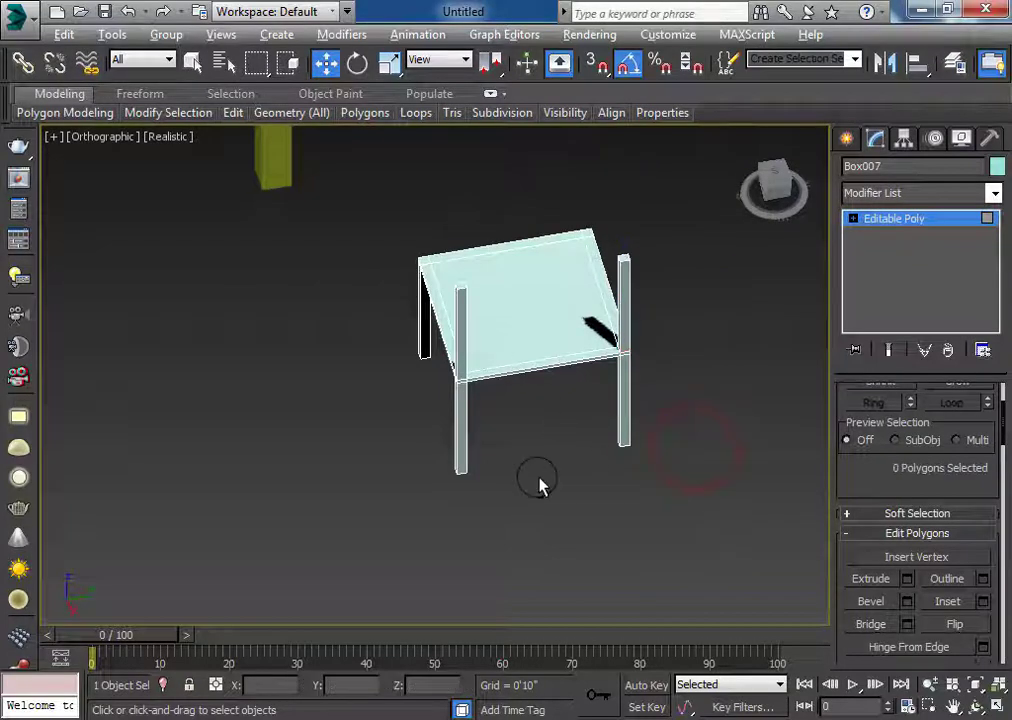
middle_click_drag(540, 481, 452, 444, "alt")
scroll(407, 203, "up", 3)
scroll(404, 217, "up", 3)
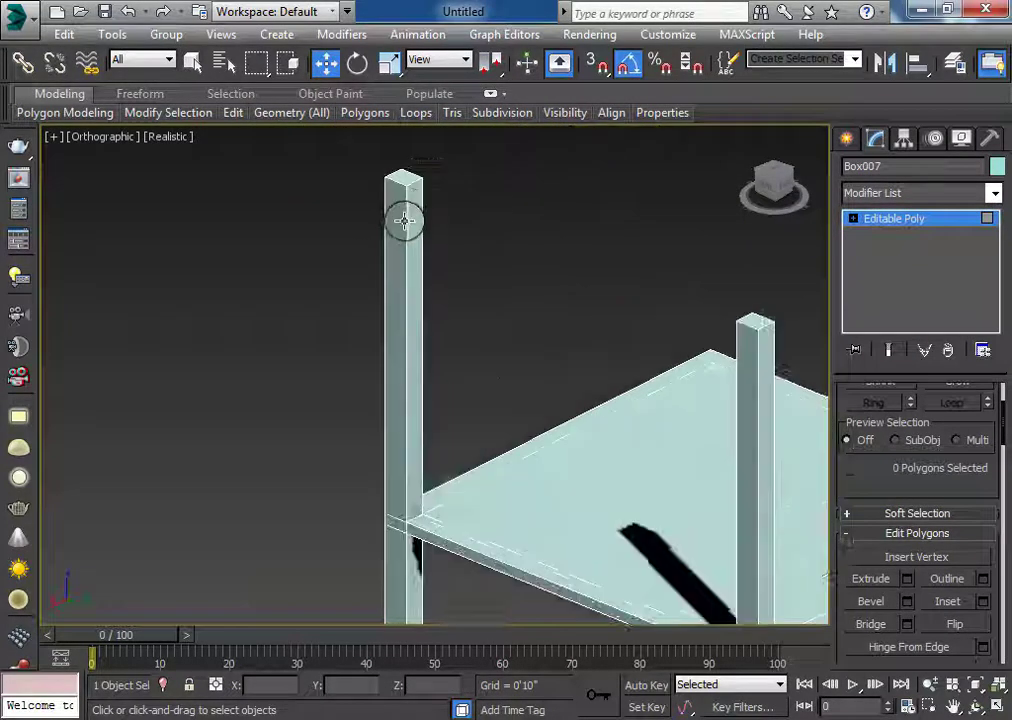
scroll(410, 210, "up", 3)
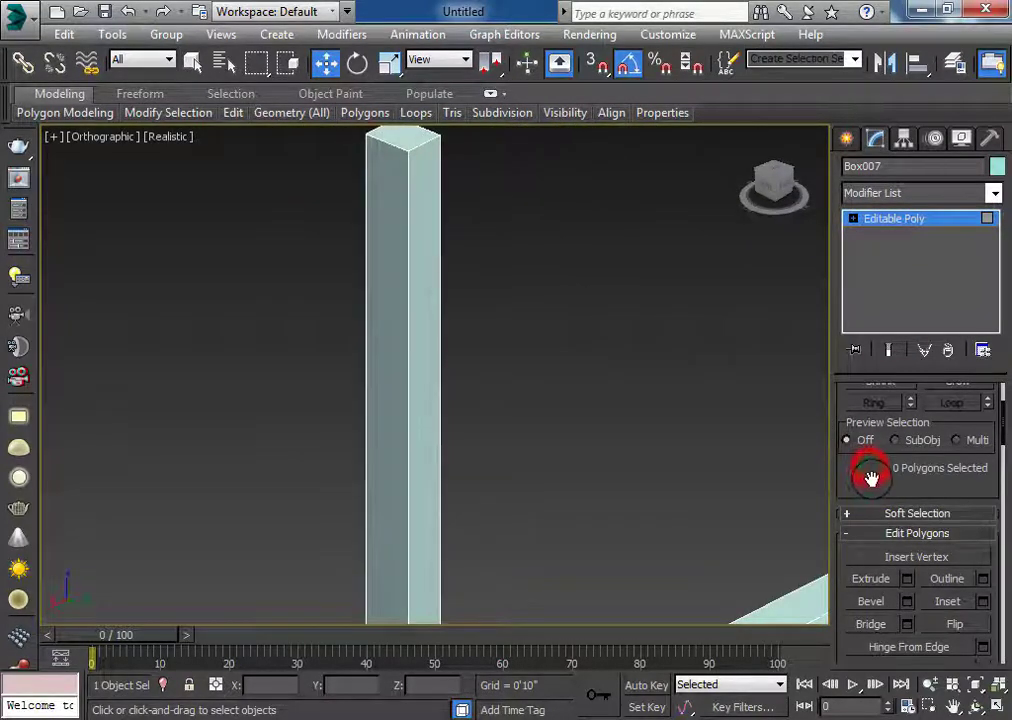
left_click_drag(870, 478, 898, 443)
Ring-select the back post's vertical edges and connect them into a new edge loop.
left_click(891, 418)
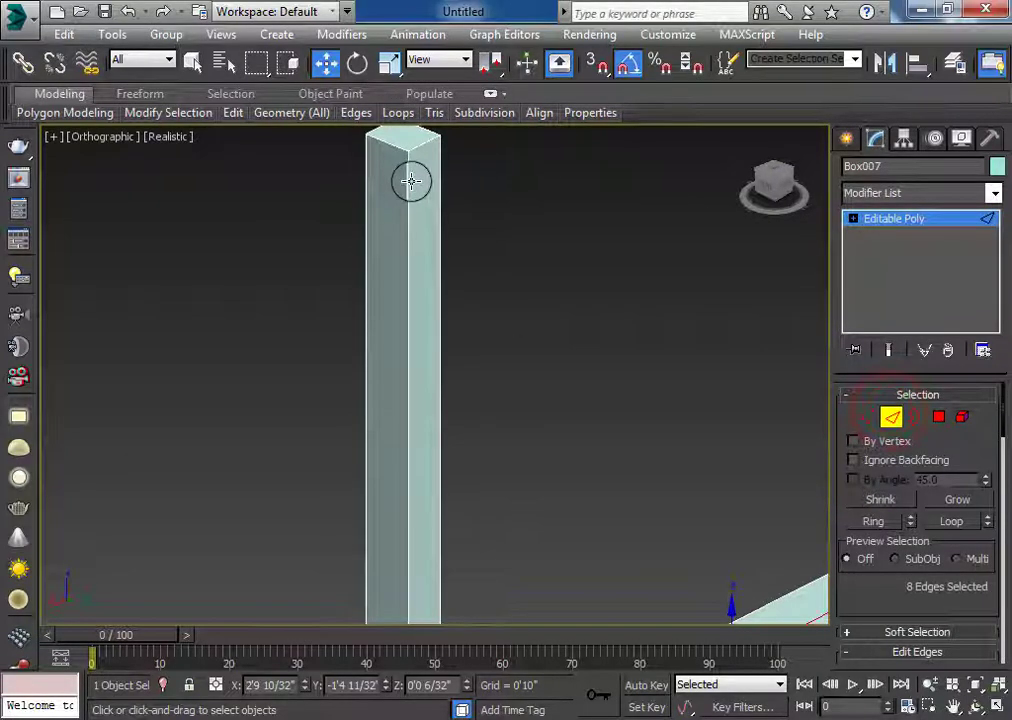
left_click(408, 182)
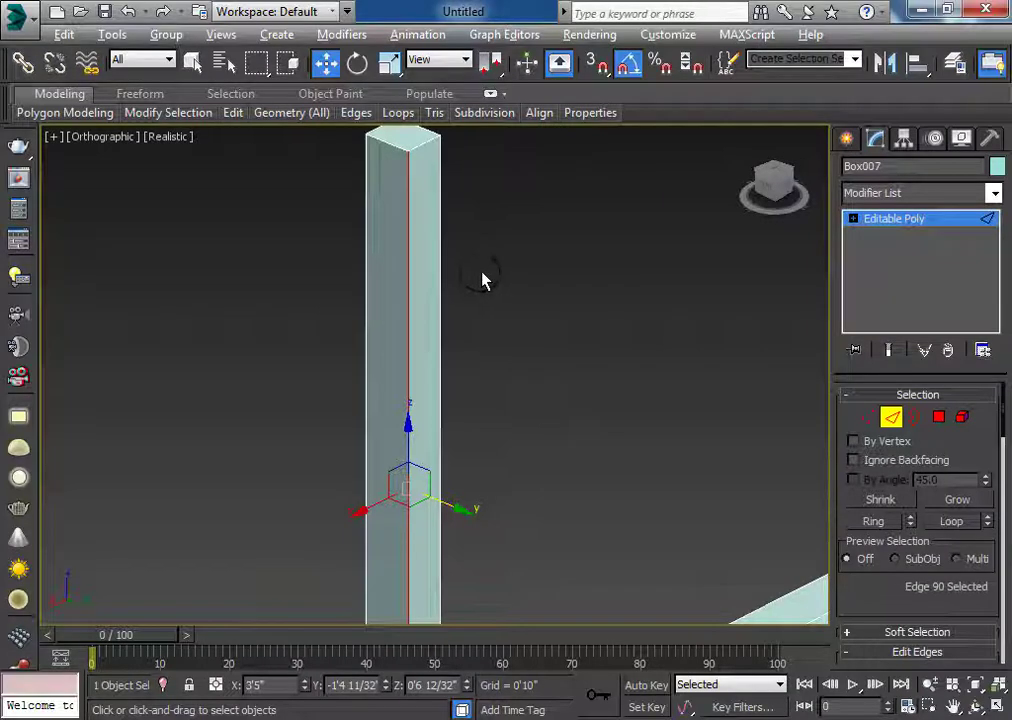
key("alt+r")
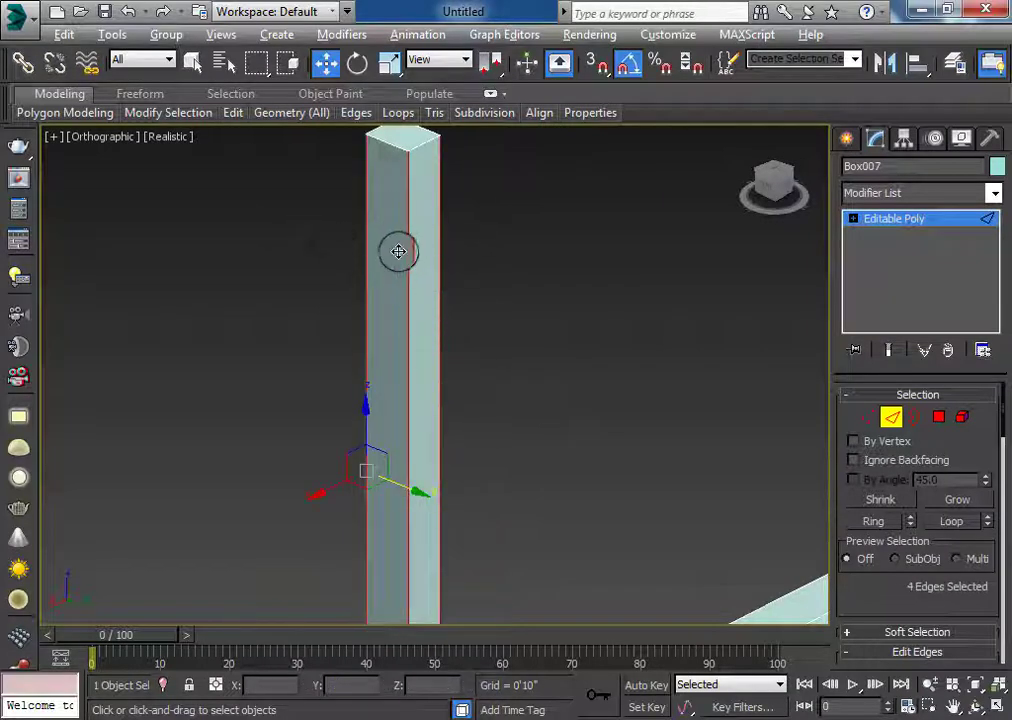
scroll(873, 596, "down", 3)
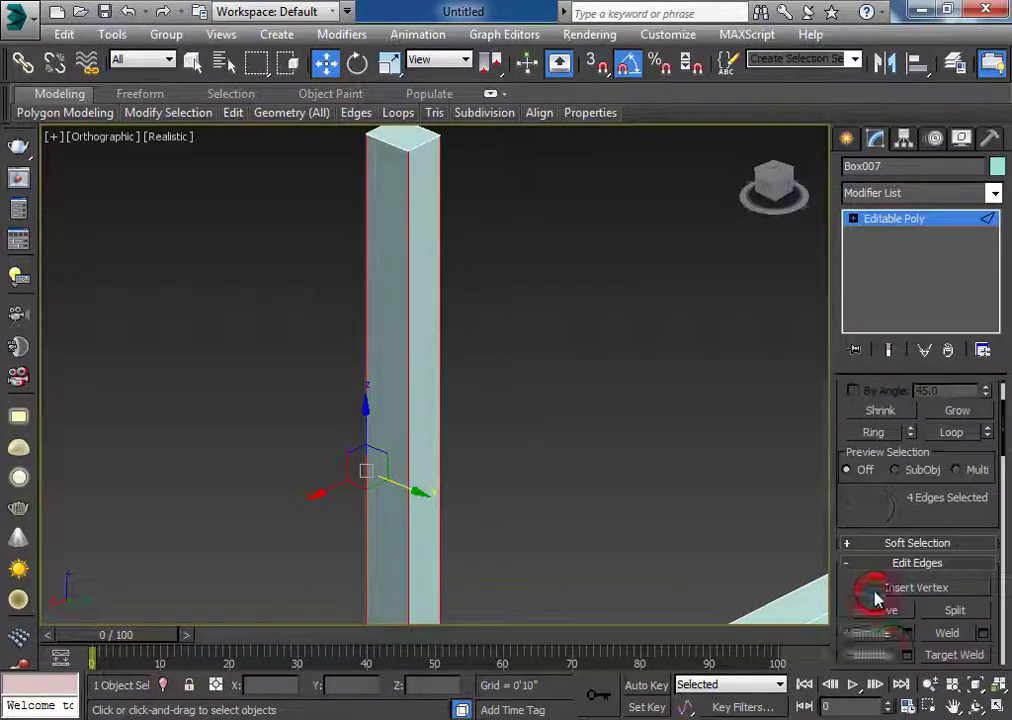
scroll(890, 584, "down", 2)
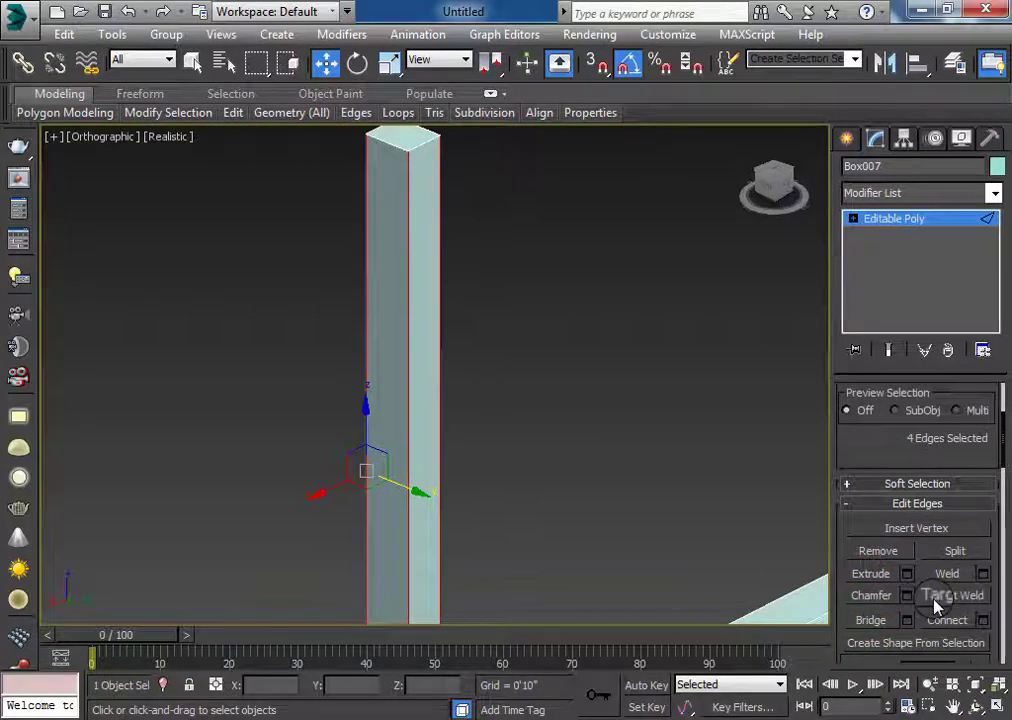
scroll(994, 594, "down", 2)
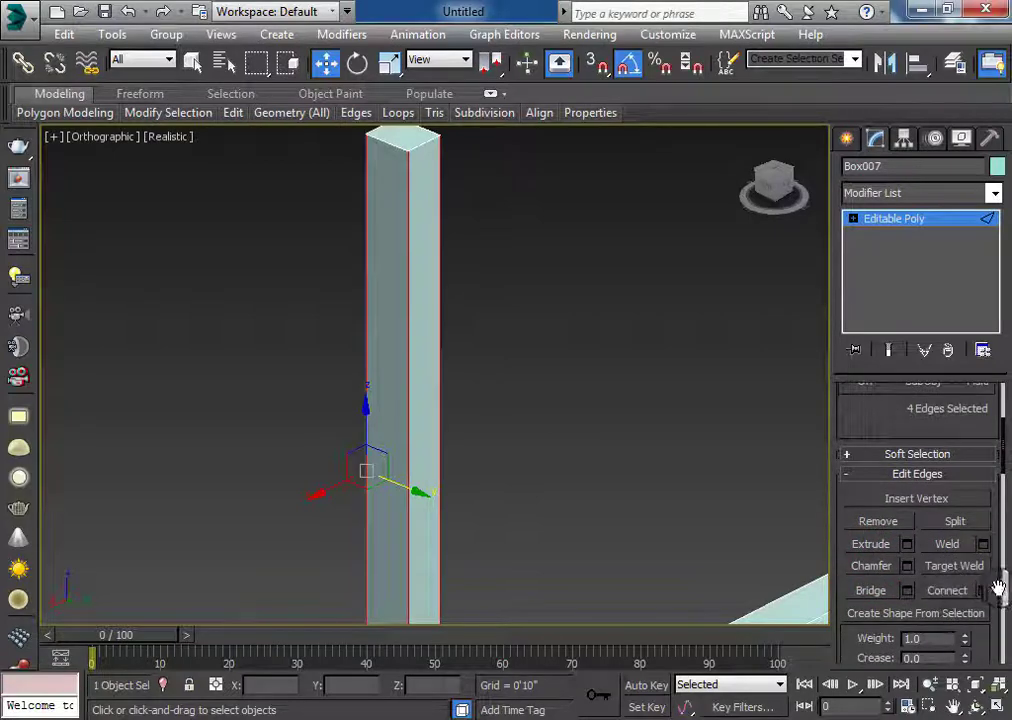
left_click(984, 591)
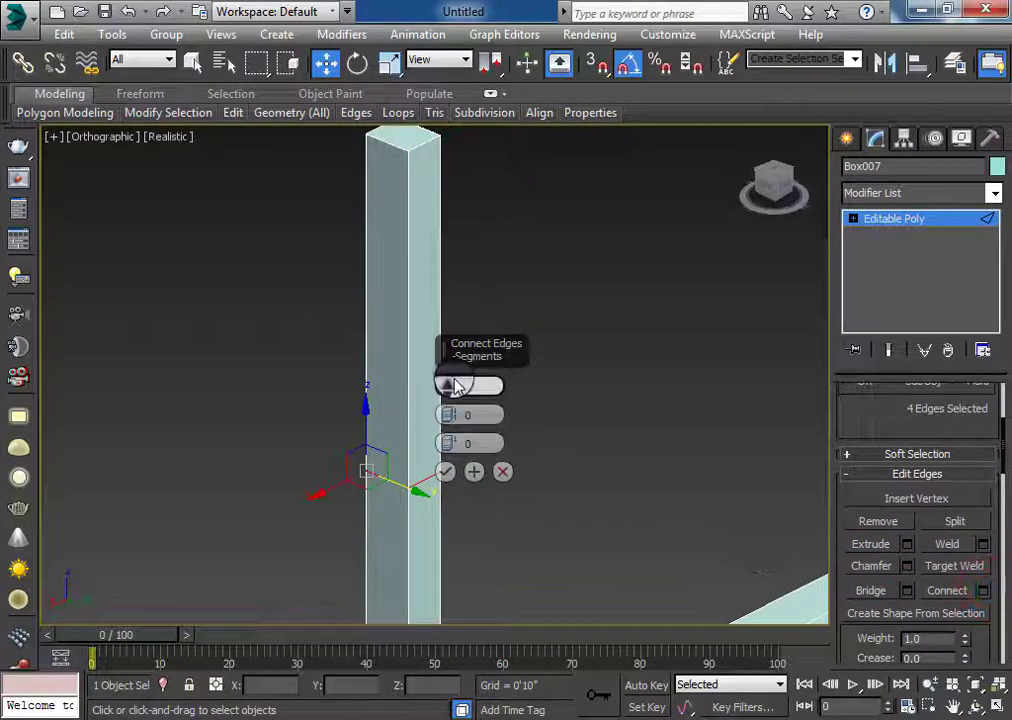
left_click(450, 415)
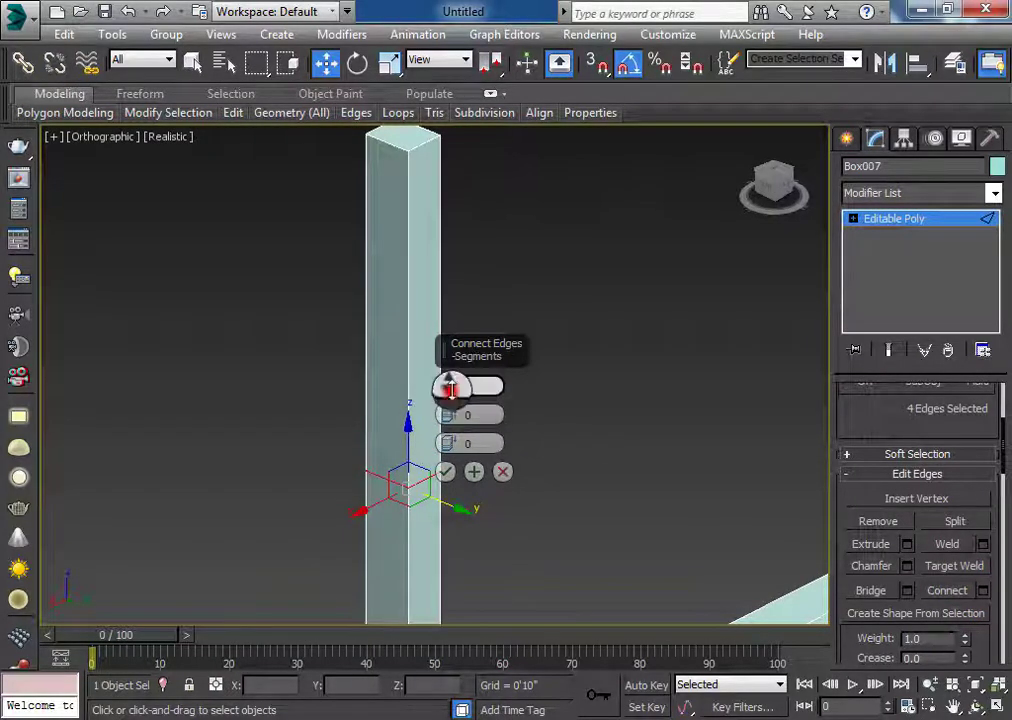
left_click(448, 387)
left_click_drag(450, 415, 447, 362)
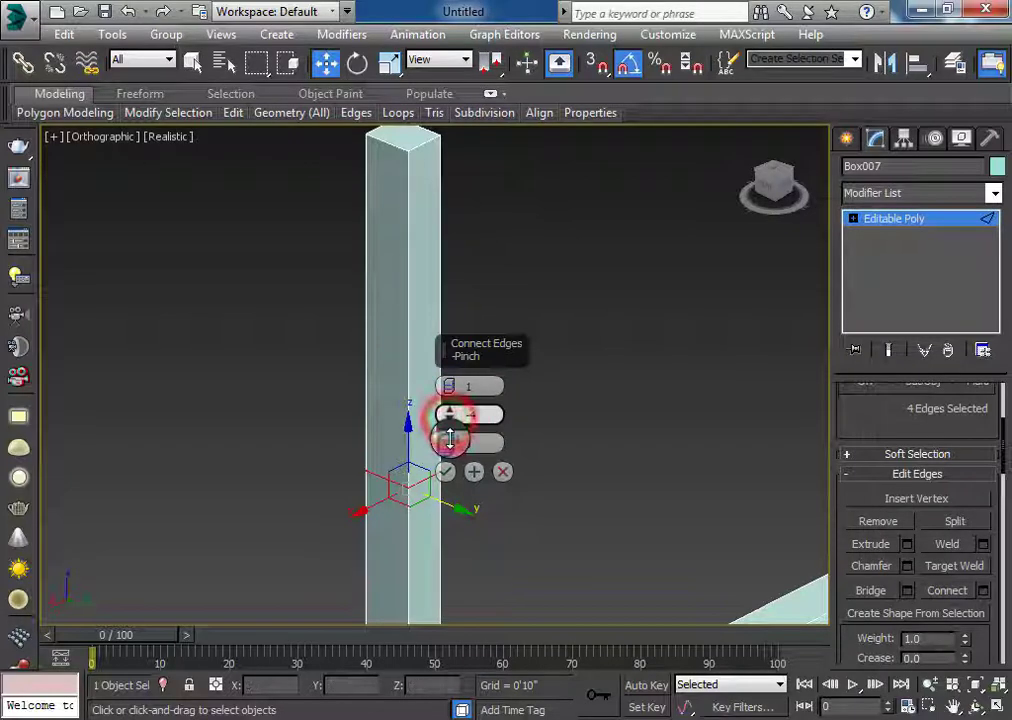
left_click(502, 471)
key("ctrl+shift+e")
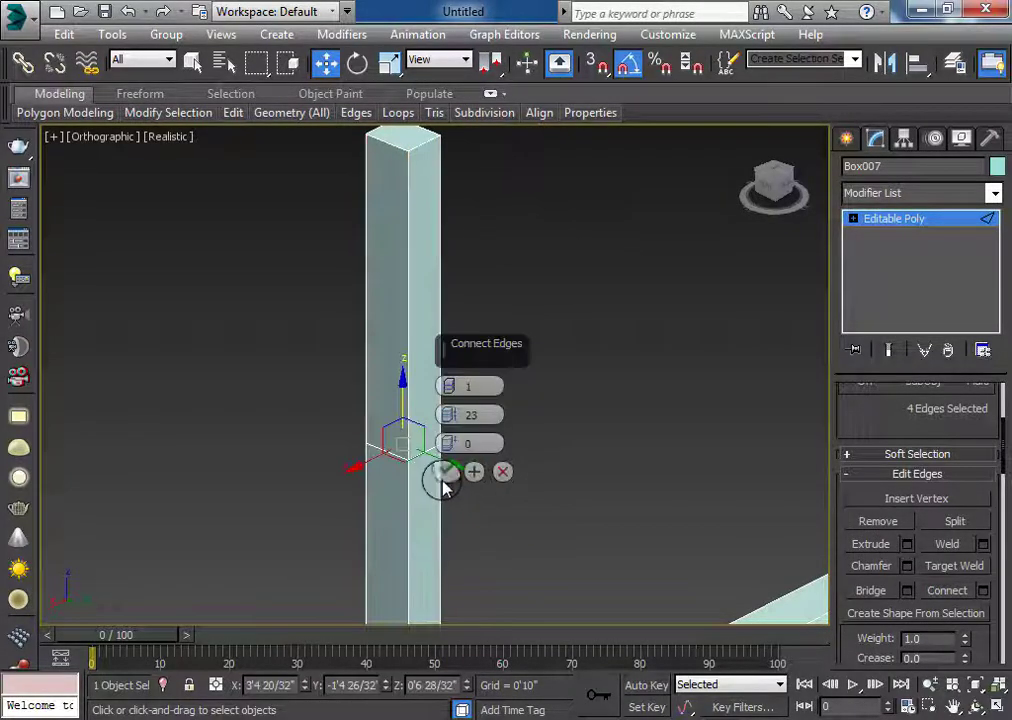
left_click(501, 474)
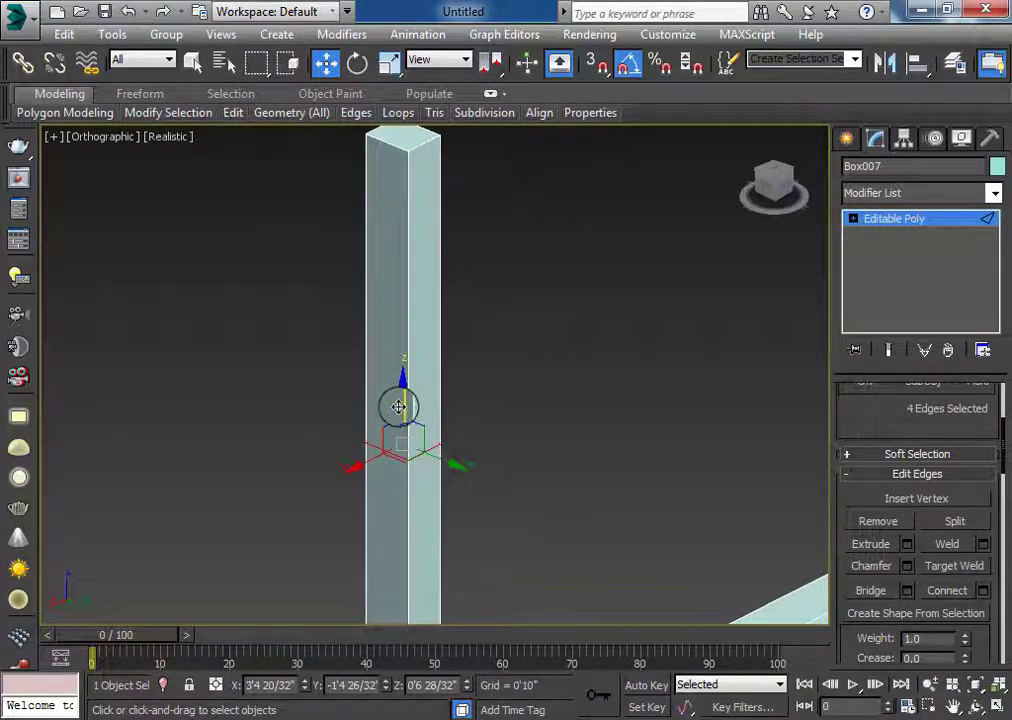
Raise the new edge loop to just below the post's top.
left_click_drag(398, 407, 398, 233)
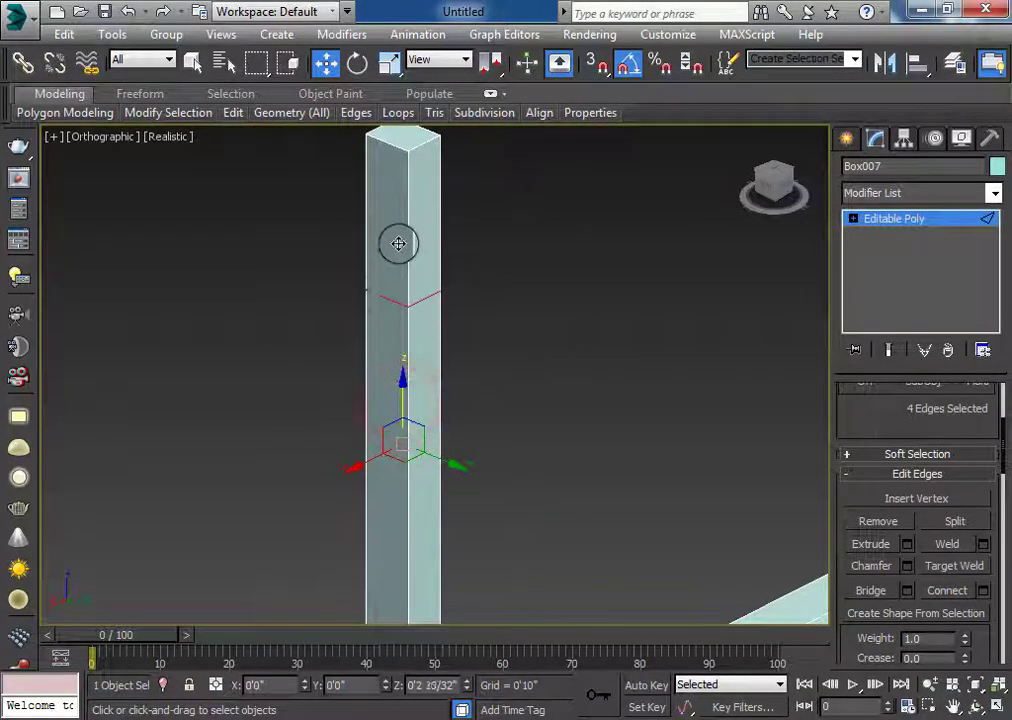
left_click_drag(480, 239, 484, 208)
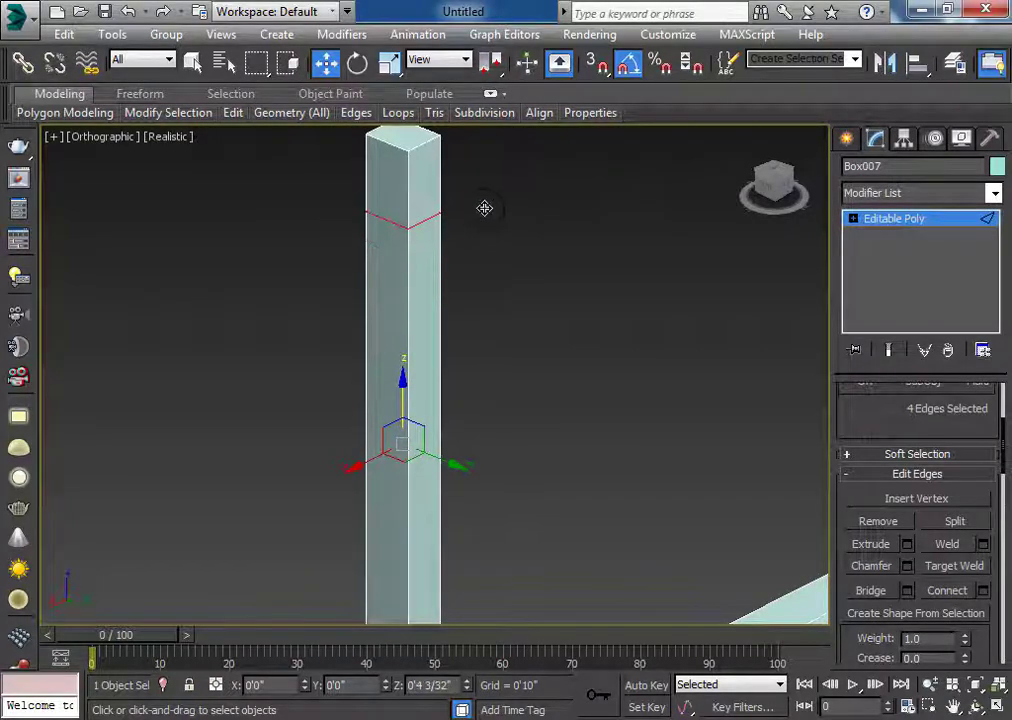
left_click_drag(477, 165, 477, 161)
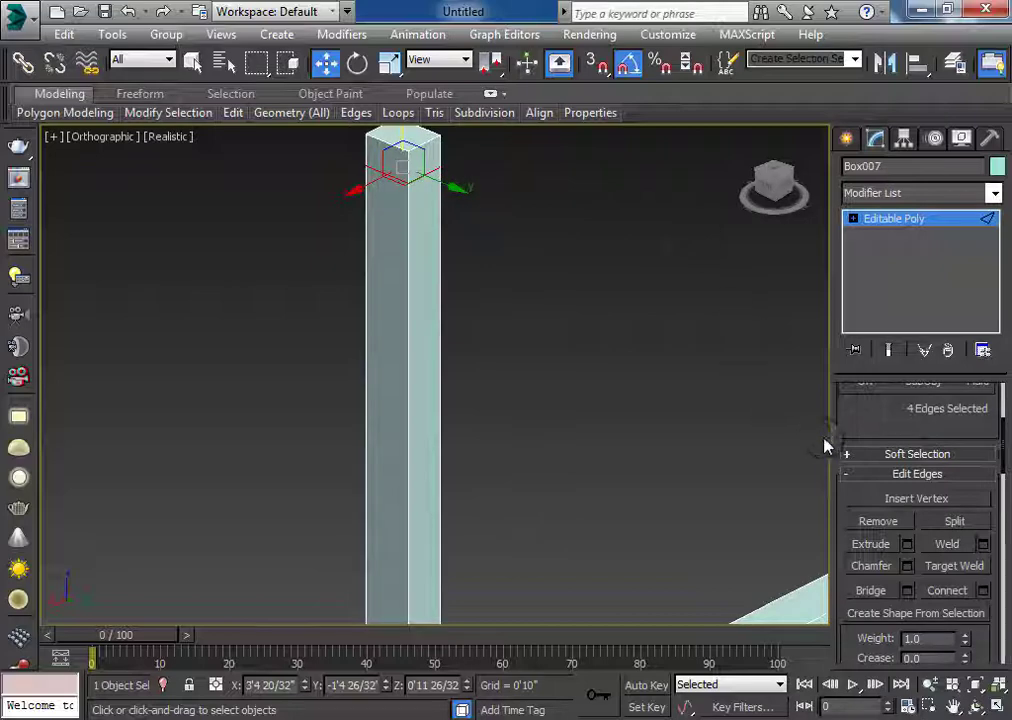
scroll(856, 426, "up", 5)
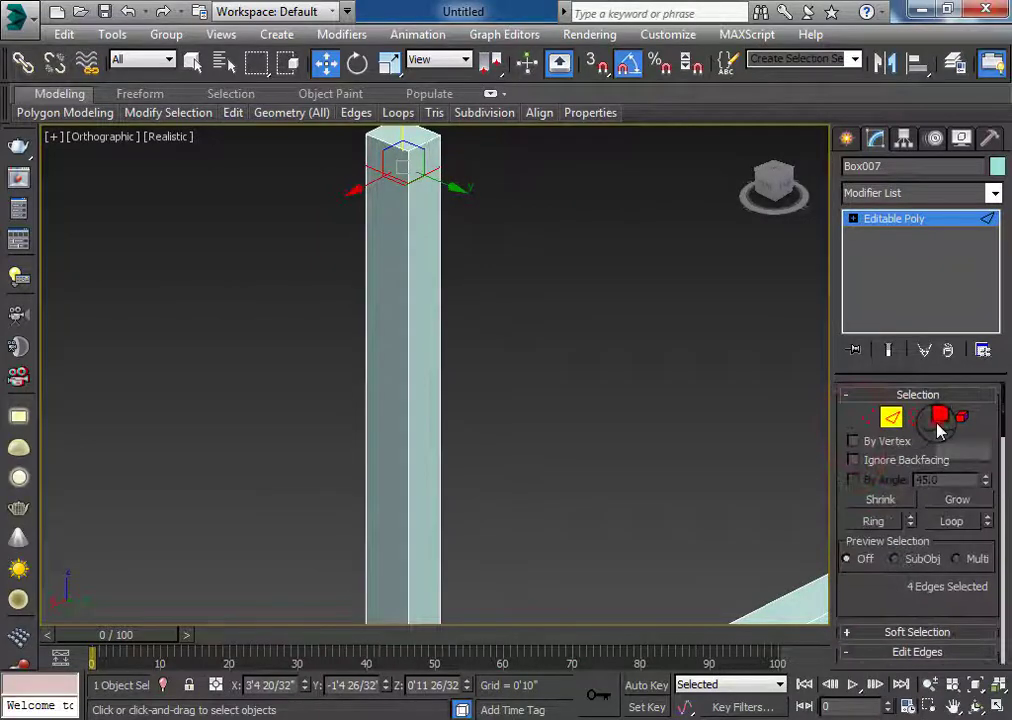
left_click(938, 418)
Extrude the post's inner top face about 1'2 12/32" across to the other back post.
left_click(420, 165)
scroll(572, 280, "down", 5)
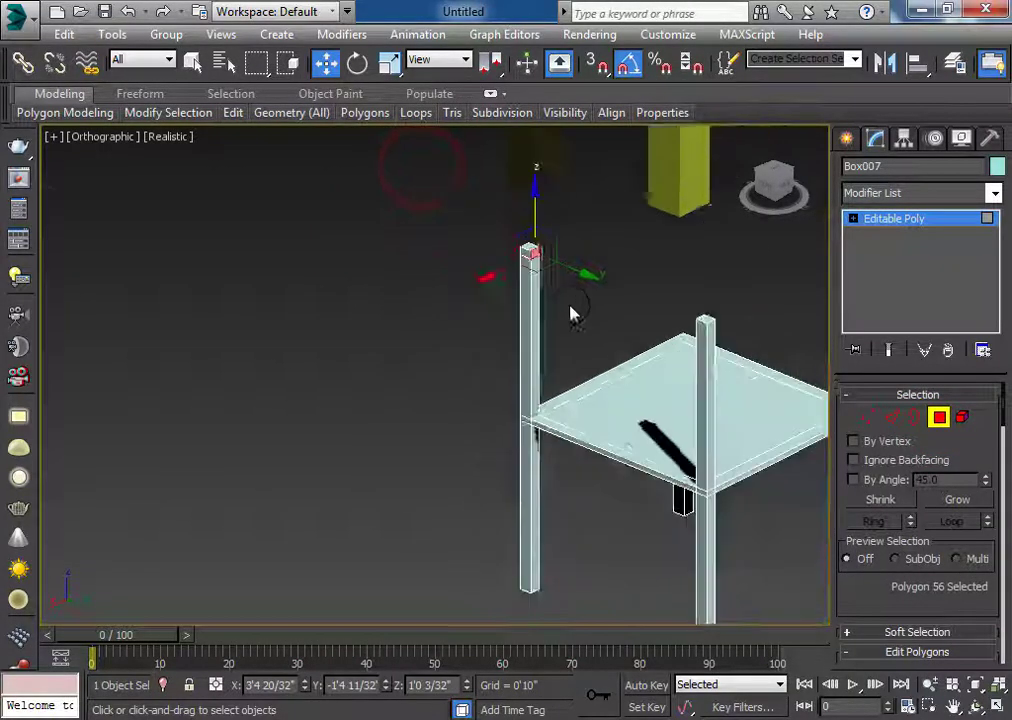
mouse_move(572, 280)
middle_mouse_down("alt")
mouse_move(72, 328)
mouse_move(480, 279)
middle_mouse_up("alt")
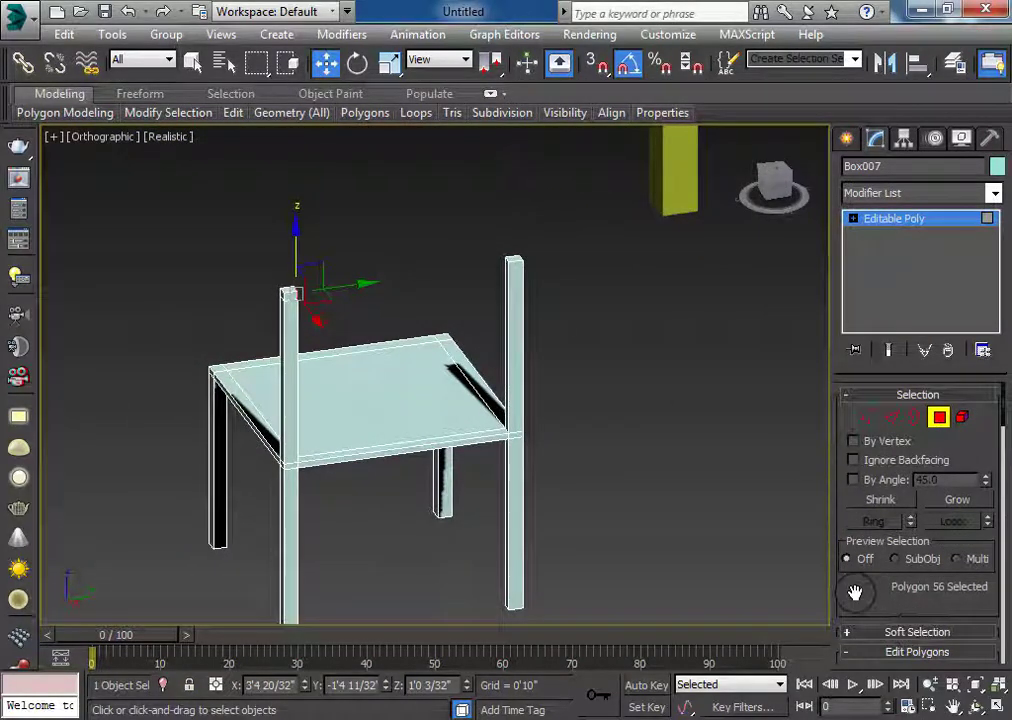
scroll(878, 590, "down", 3)
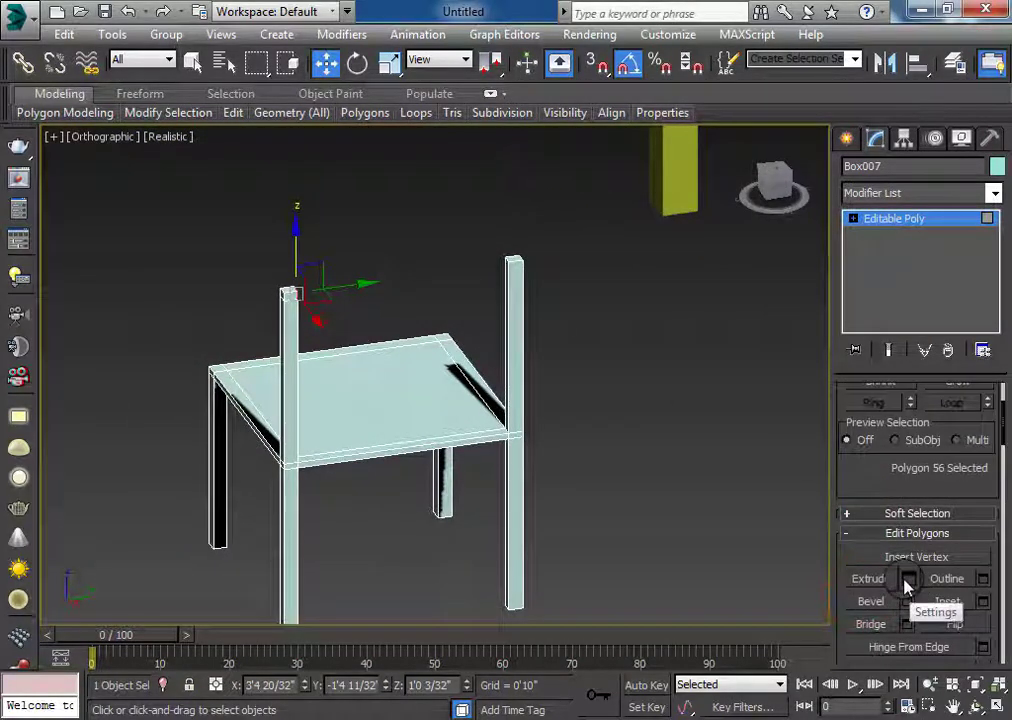
left_click(907, 580)
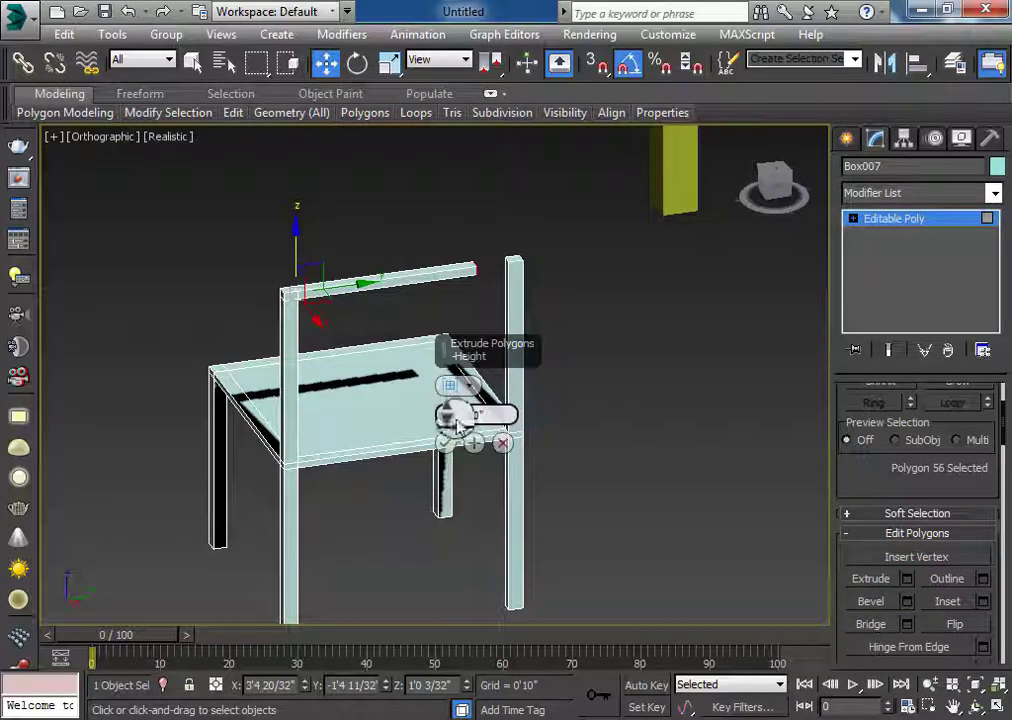
left_click_drag(448, 414, 447, 380)
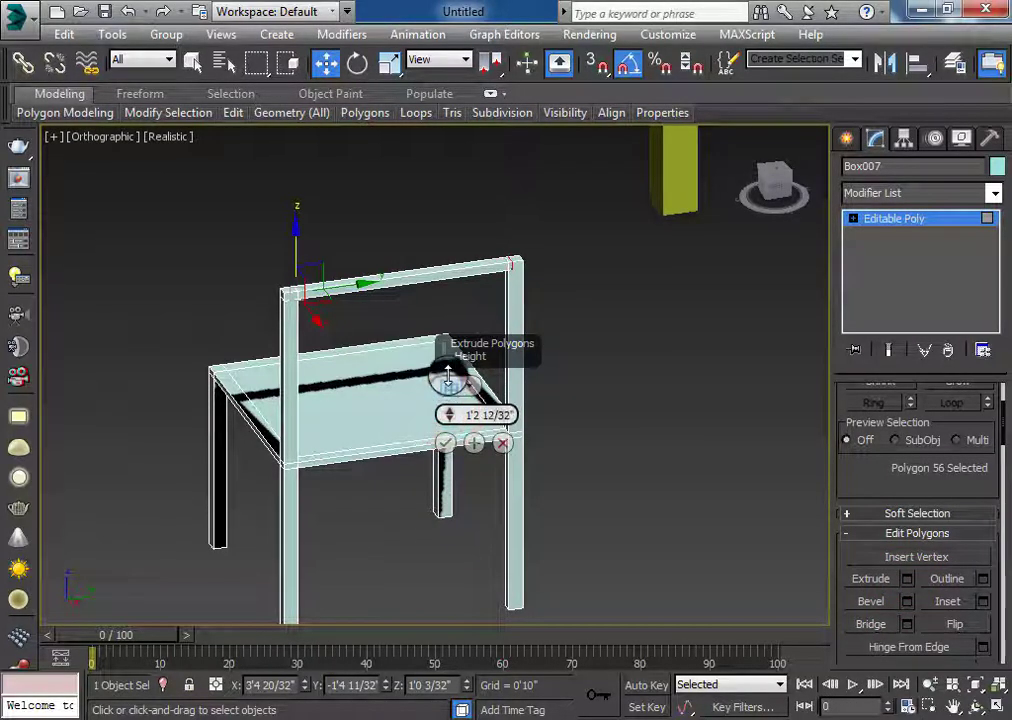
middle_click_drag(450, 395, 569, 456, "alt")
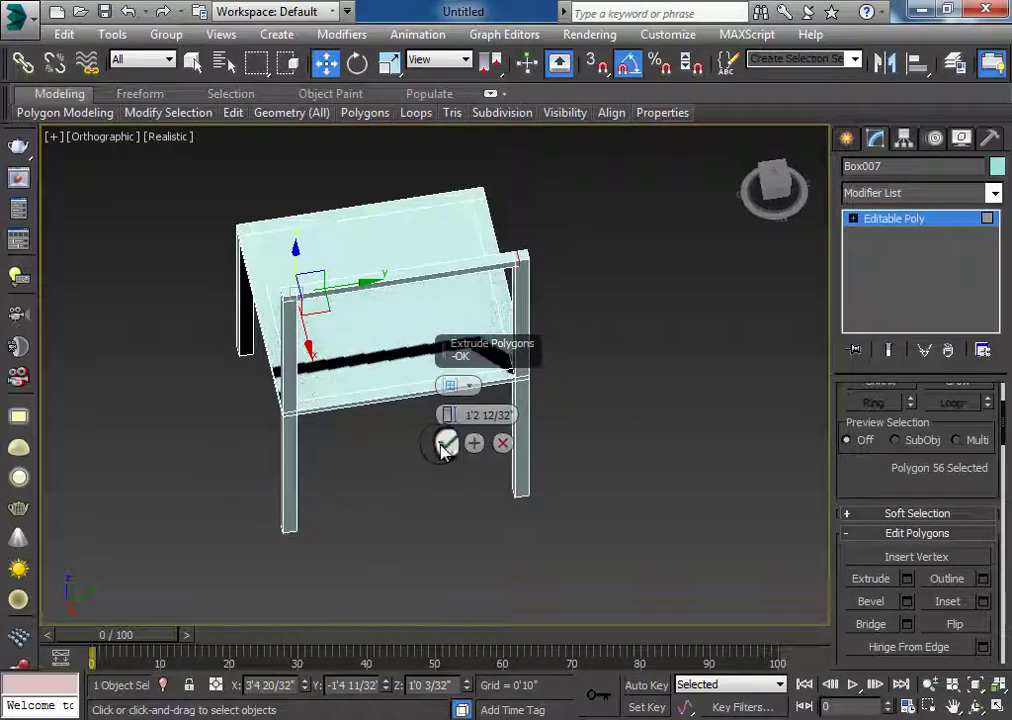
left_click(445, 442)
mouse_move(447, 497)
middle_mouse_down("alt")
mouse_move(583, 465)
mouse_move(600, 448)
middle_mouse_up("alt")
scroll(600, 448, "down", 3)
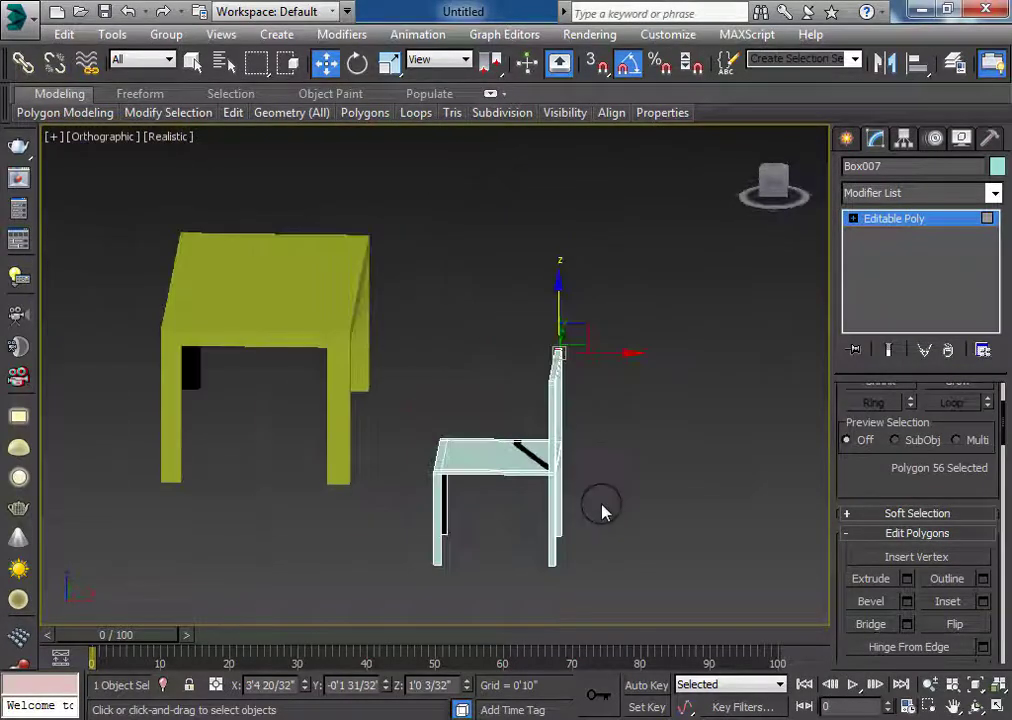
mouse_move(619, 521)
middle_mouse_down("alt")
mouse_move(714, 521)
mouse_move(418, 529)
mouse_move(479, 474)
mouse_move(500, 545)
mouse_move(402, 513)
mouse_move(520, 486)
mouse_move(456, 529)
mouse_move(397, 505)
mouse_move(655, 530)
middle_mouse_up("alt")
scroll(520, 515, "up", 2)
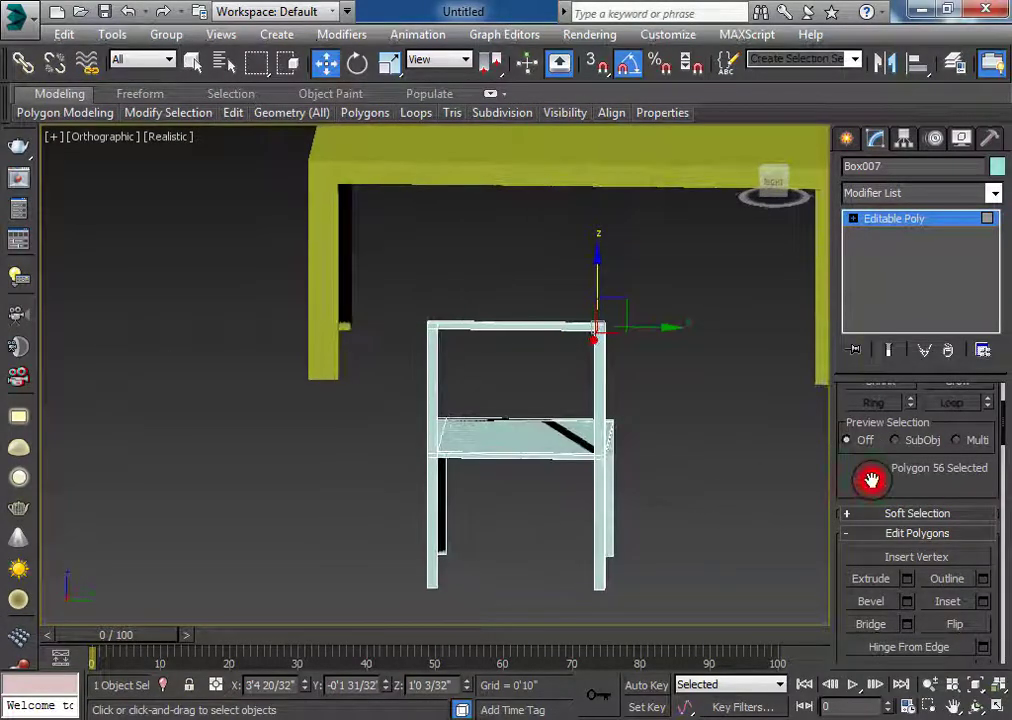
Draw a first Plane over the chair top, then delete the misplaced plane.
left_click(845, 137)
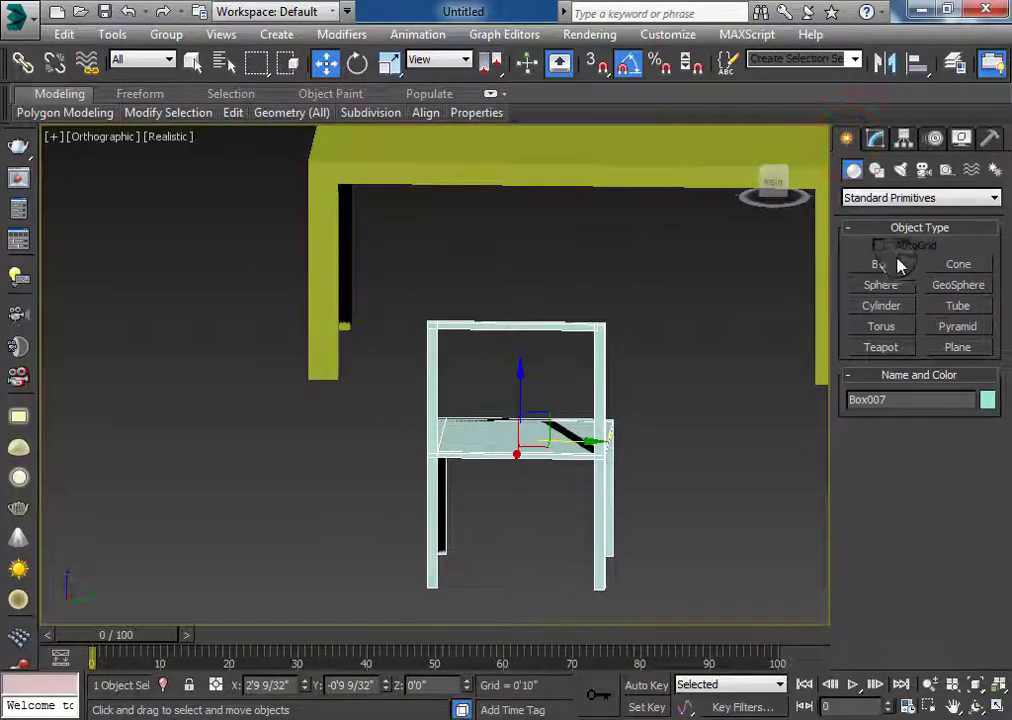
left_click(957, 347)
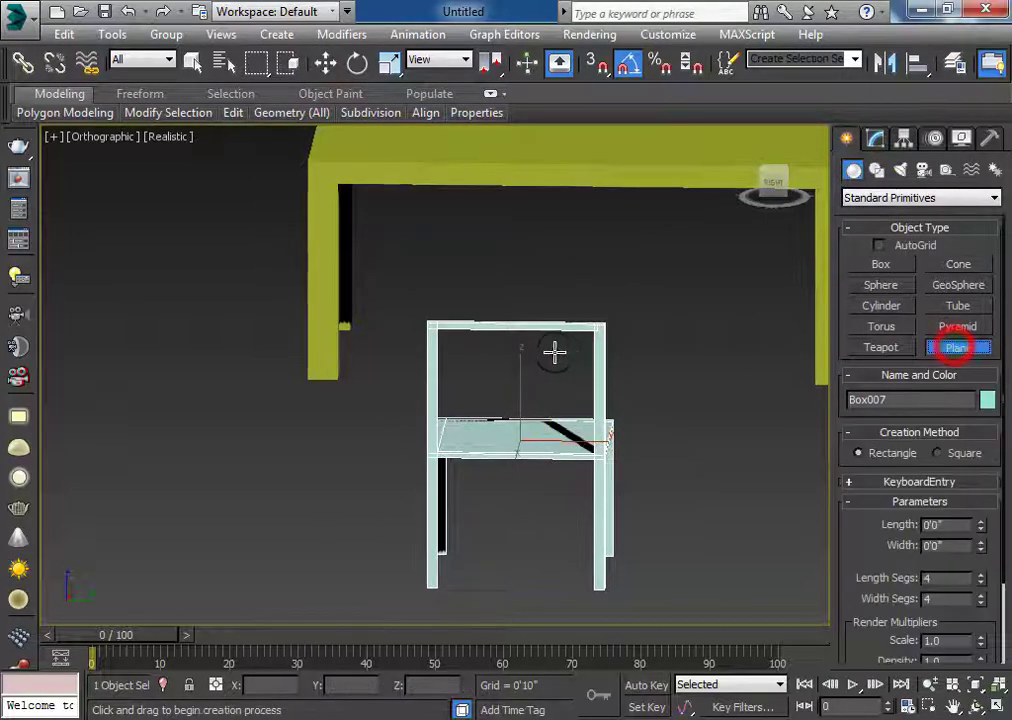
left_click_drag(432, 330, 495, 362)
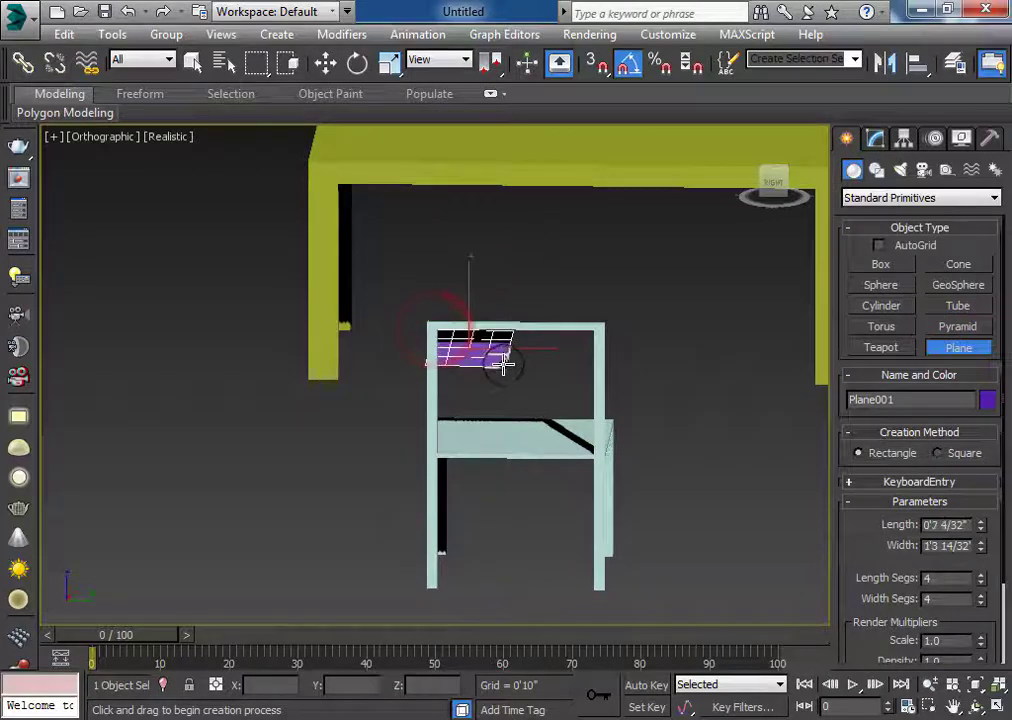
key("w")
key("Delete")
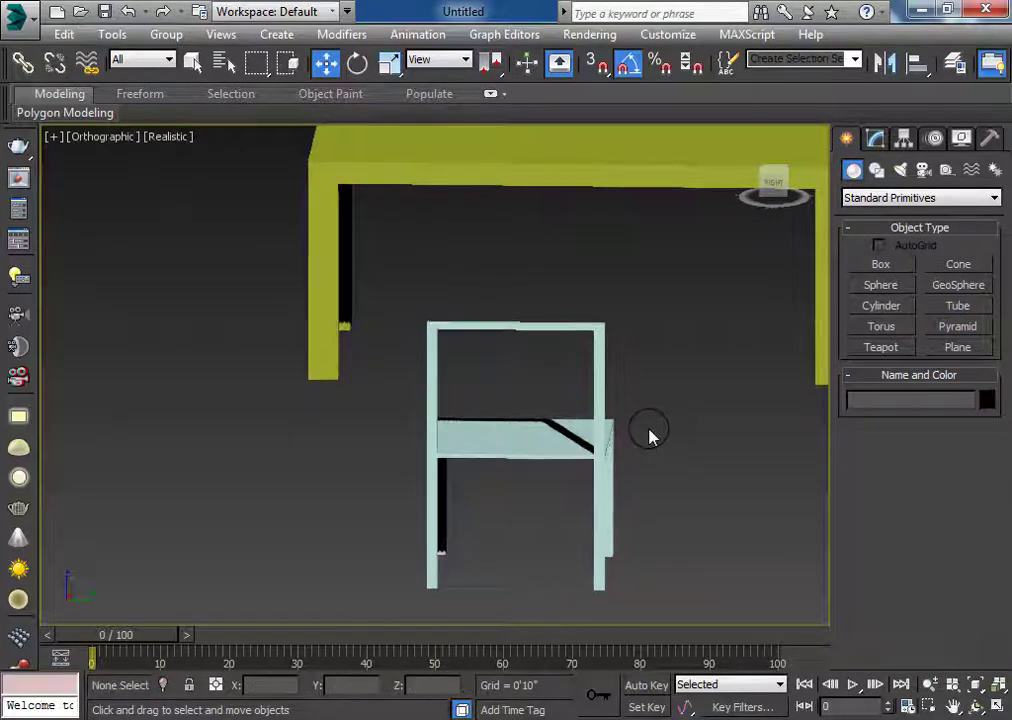
In Left view, draw Plane001 about 0'4 19/32" by 1'2 6/32" spanning the back posts.
key("l")
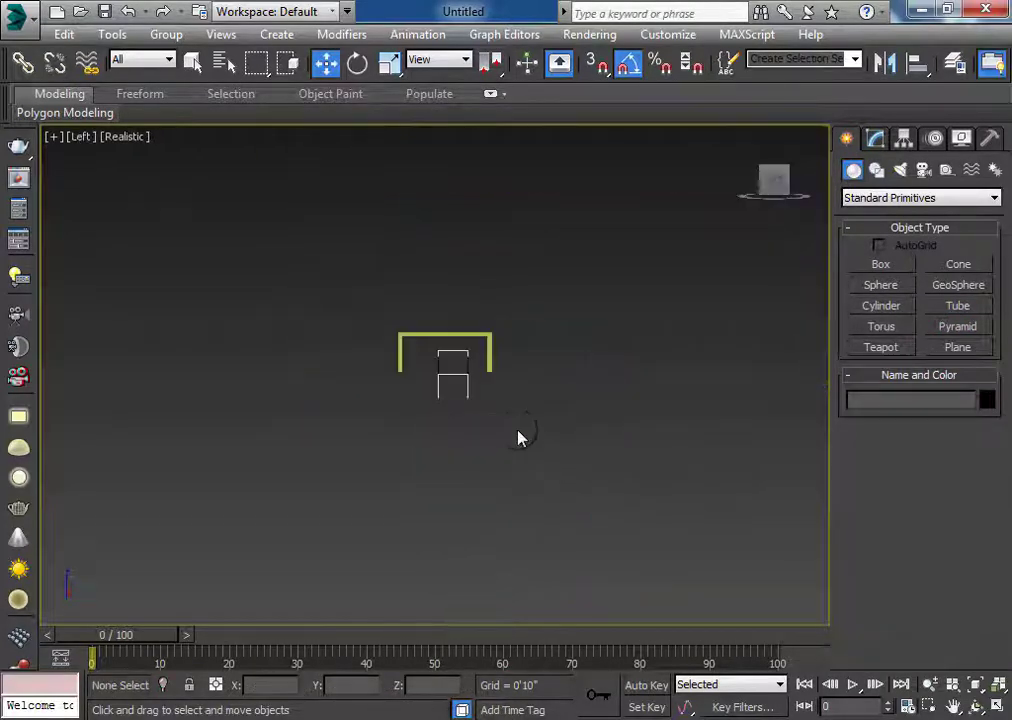
scroll(447, 384, "up", 3)
scroll(488, 300, "up", 3)
scroll(473, 250, "up", 2)
left_click_drag(473, 249, 473, 265)
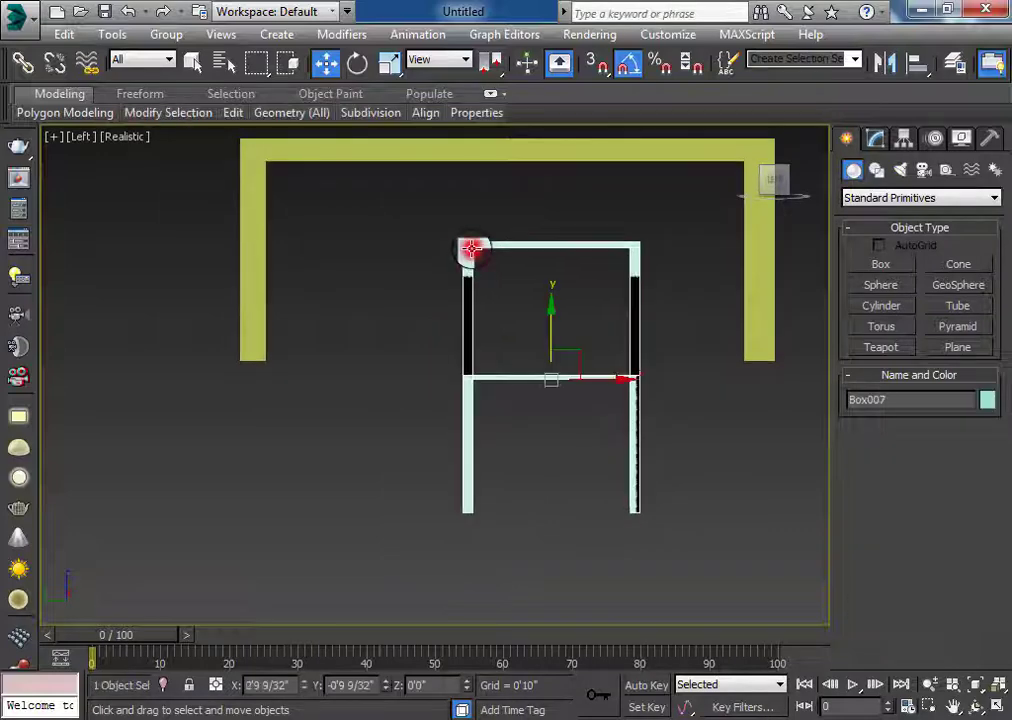
left_click(974, 352)
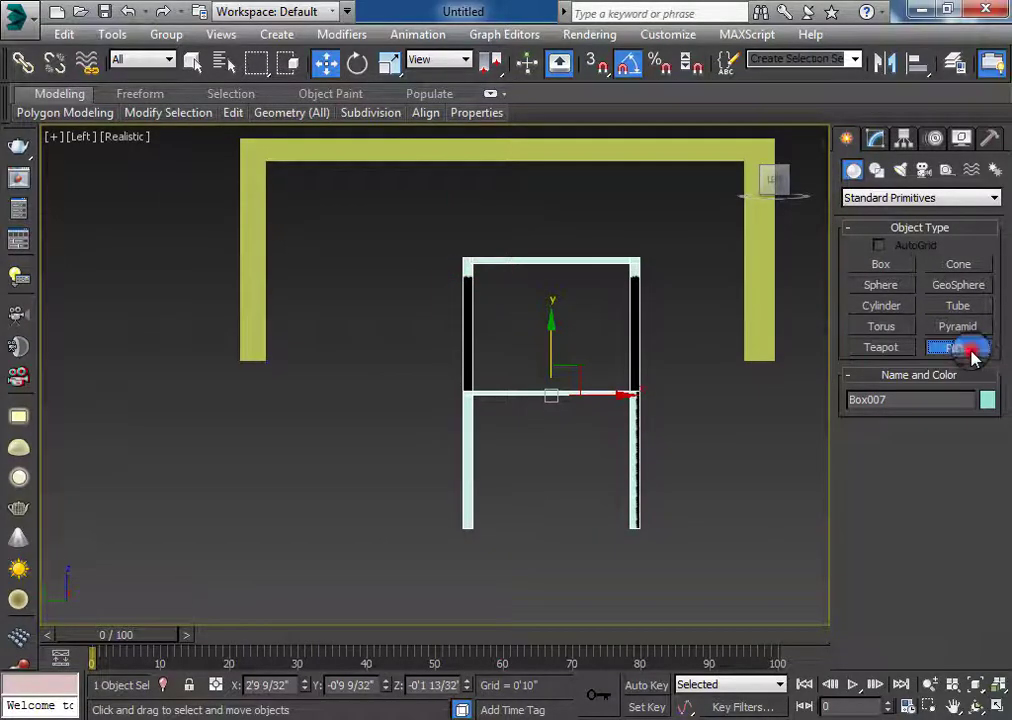
left_click_drag(470, 264, 628, 314)
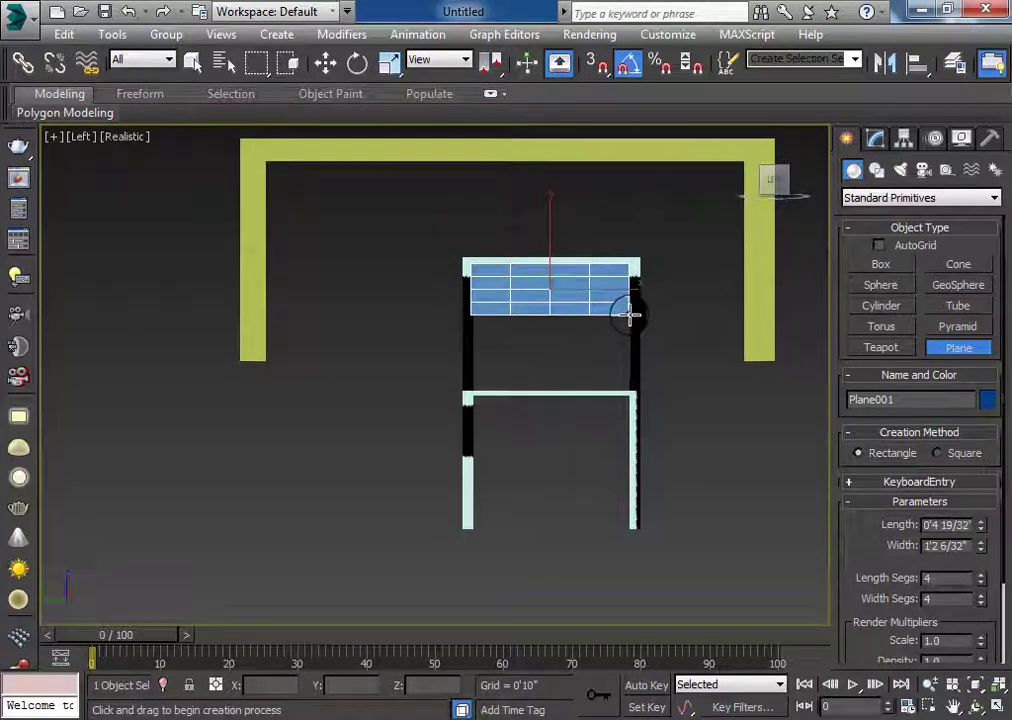
left_click_drag(628, 314, 634, 316)
key("w")
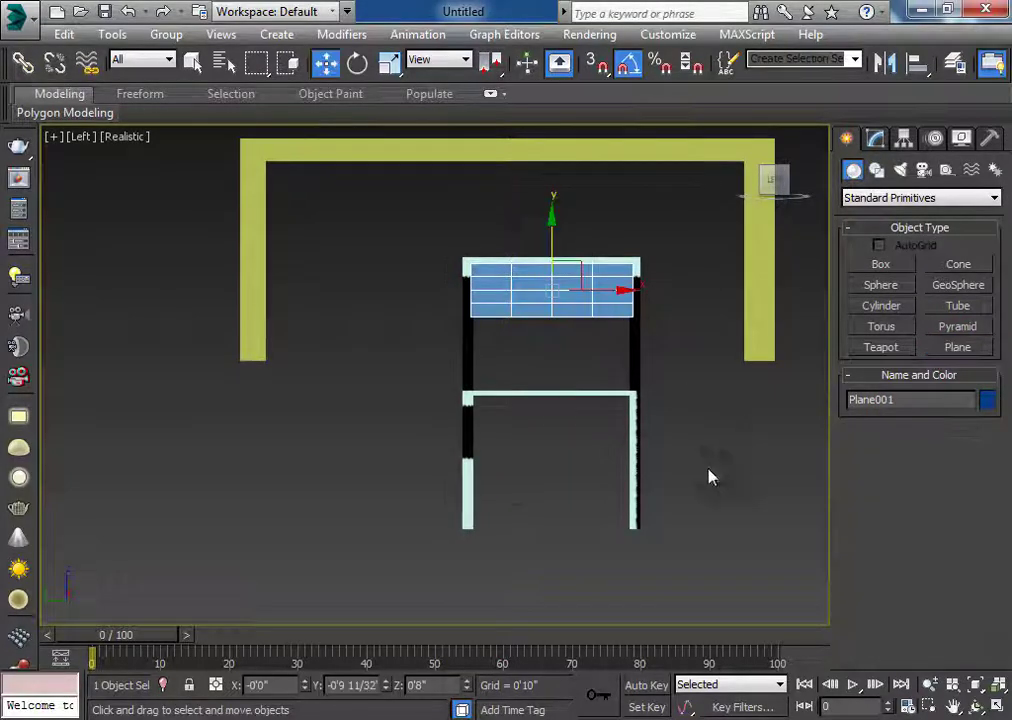
mouse_move(465, 529)
middle_mouse_down("alt")
mouse_move(542, 558)
mouse_move(704, 559)
mouse_move(669, 547)
middle_mouse_up("alt")
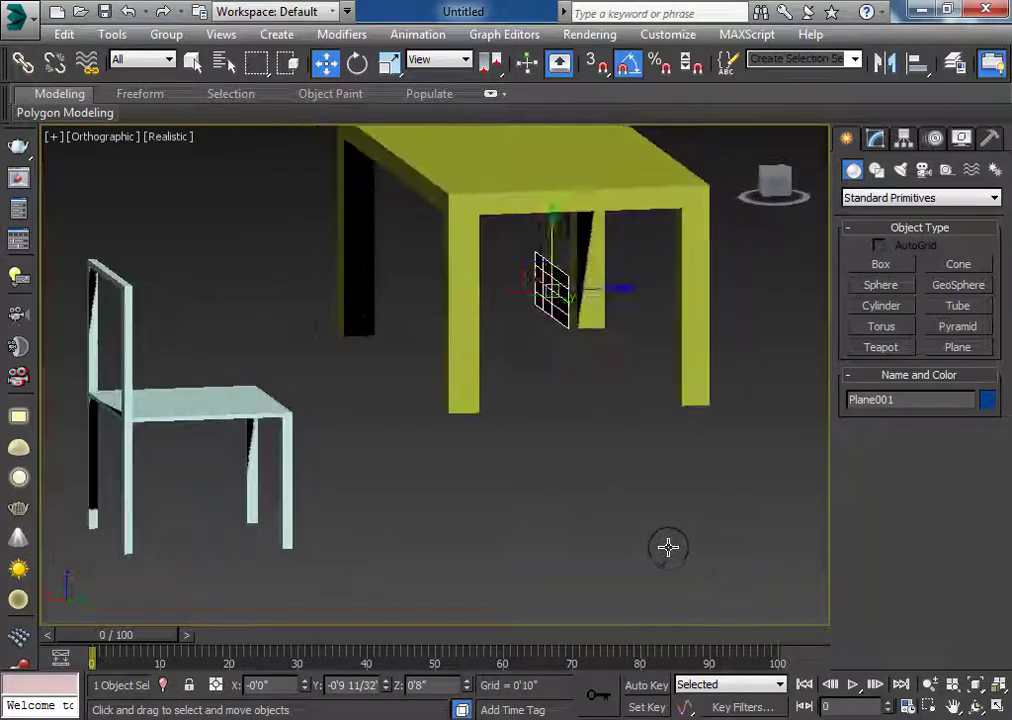
Move Plane001 into the chair back between the posts, just below the top crossbar.
left_click_drag(492, 294, 58, 375)
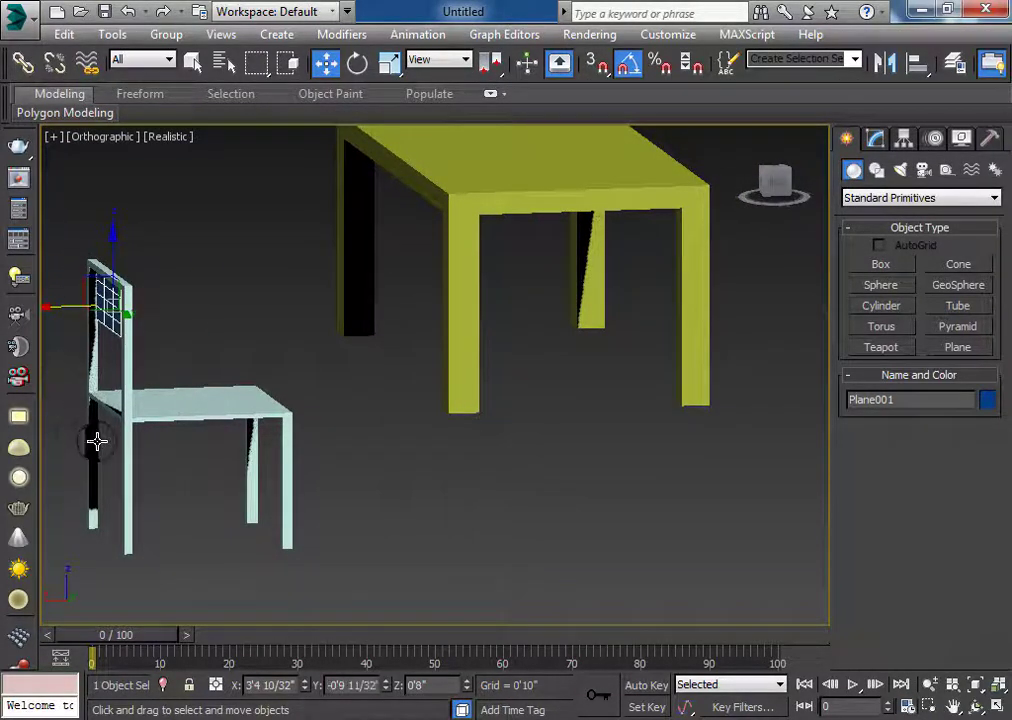
mouse_move(90, 440)
middle_mouse_down("alt")
mouse_move(269, 470)
mouse_move(486, 477)
mouse_move(512, 568)
mouse_move(608, 524)
mouse_move(388, 326)
middle_mouse_up("alt")
scroll(388, 326, "up", 3)
left_click(366, 357)
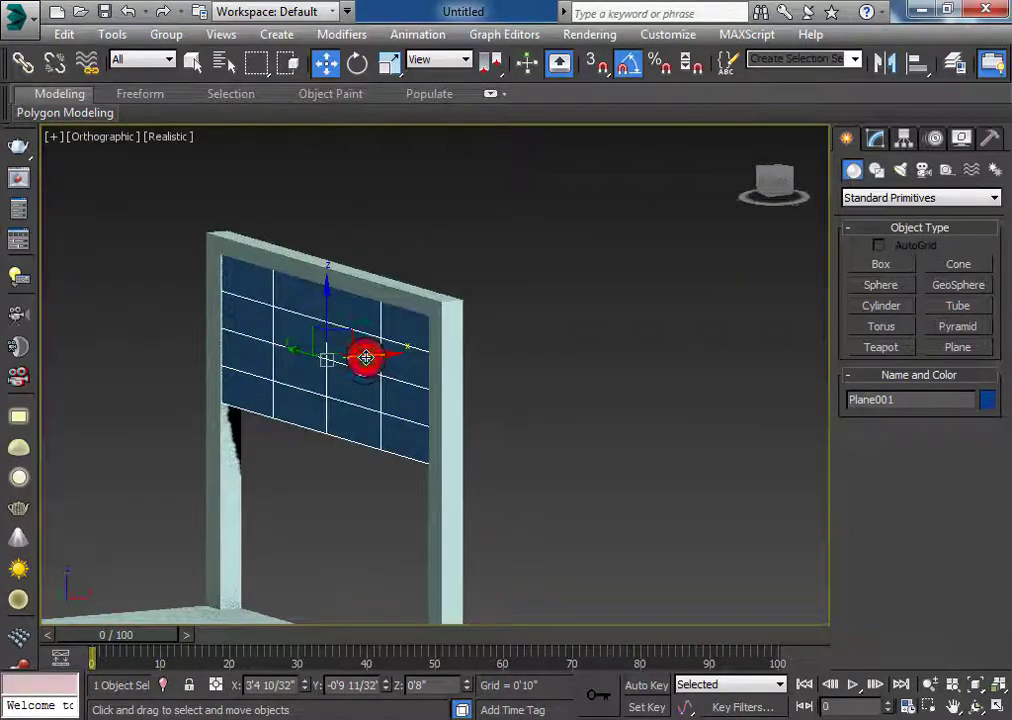
mouse_move(565, 440)
middle_mouse_down("alt")
mouse_move(380, 468)
mouse_move(427, 488)
mouse_move(361, 476)
middle_mouse_up("alt")
Select the chair together with the plane and switch to Top view.
left_click(198, 397, "ctrl")
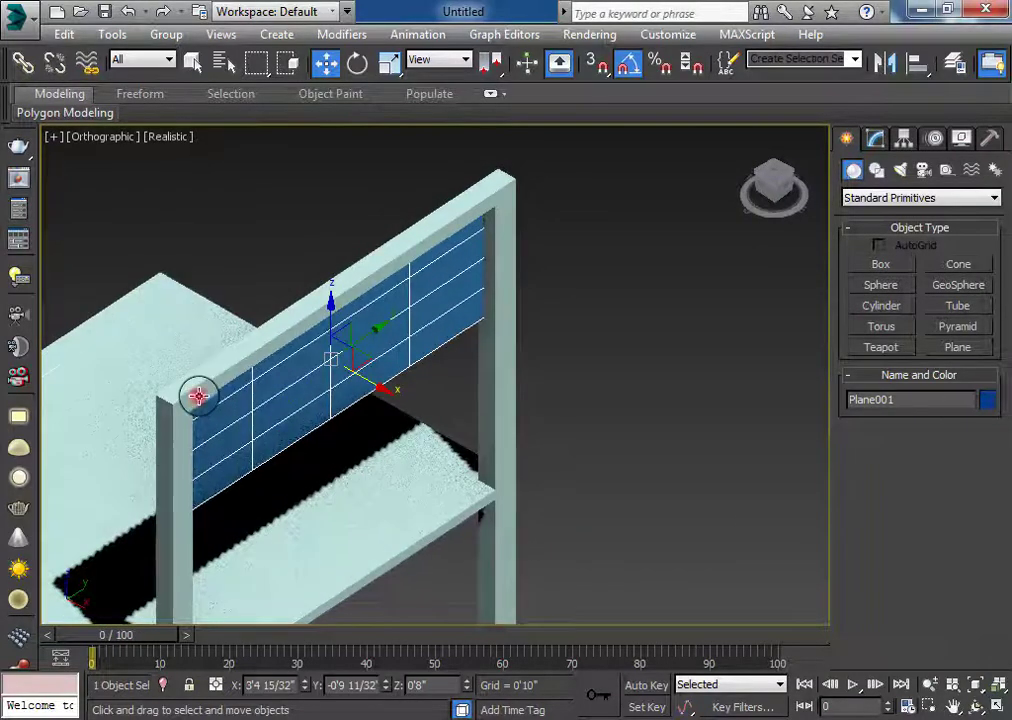
key("t")
key("alt+q")
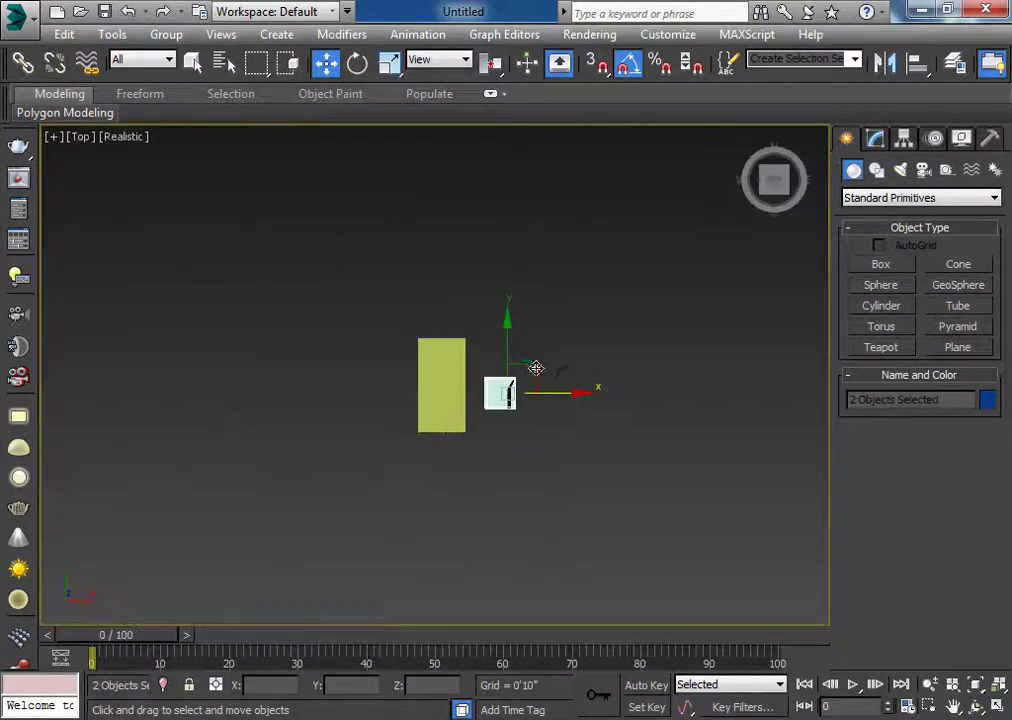
Slide the chair and backrest toward the yellow table, then deselect everything.
mouse_move(508, 350)
left_mouse_down()
mouse_move(569, 381)
mouse_move(549, 384)
left_mouse_up()
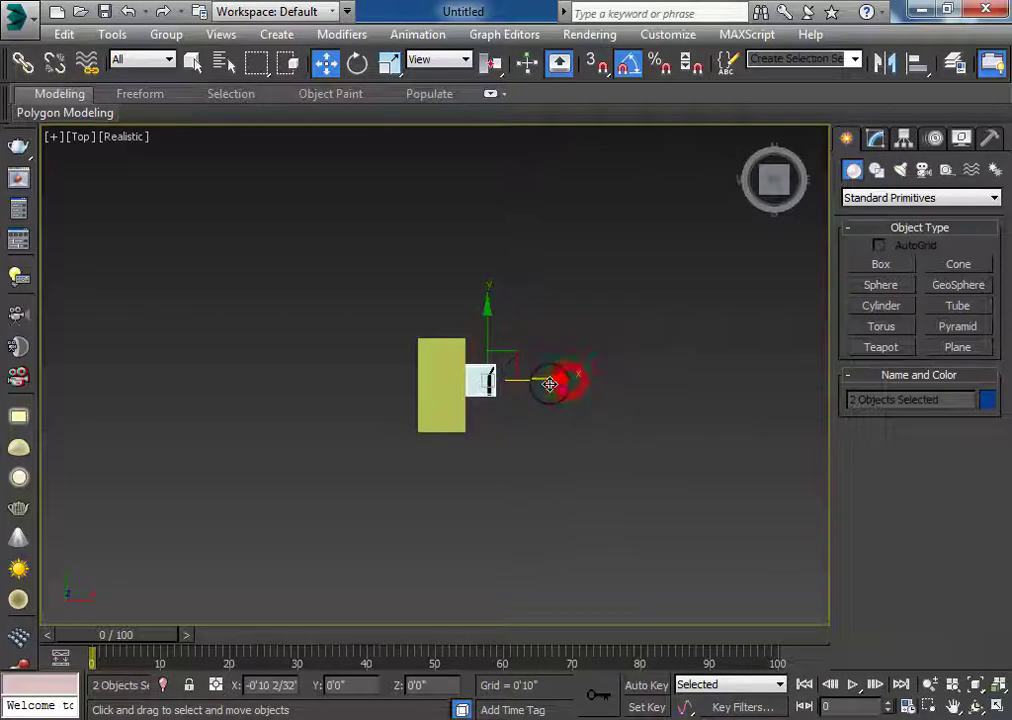
right_click(515, 528)
left_click(470, 535)
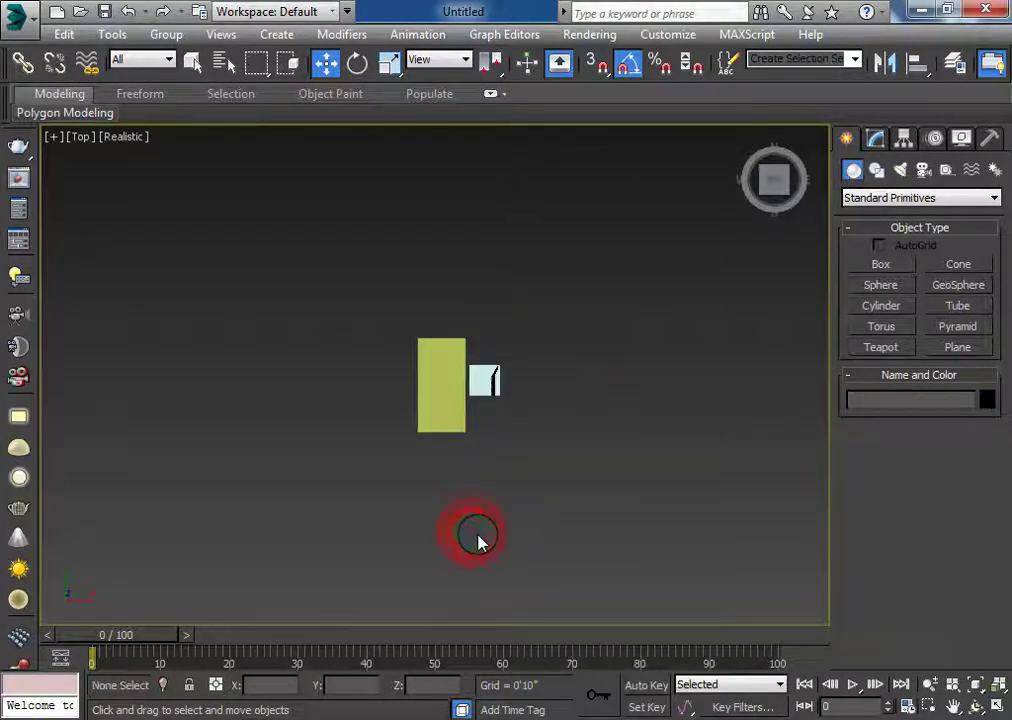
mouse_move(479, 542)
middle_mouse_down("alt")
mouse_move(553, 468)
mouse_move(479, 453)
middle_mouse_up("alt")
scroll(479, 453, "up", 5)
middle_click_drag(370, 429, 359, 450, "alt")
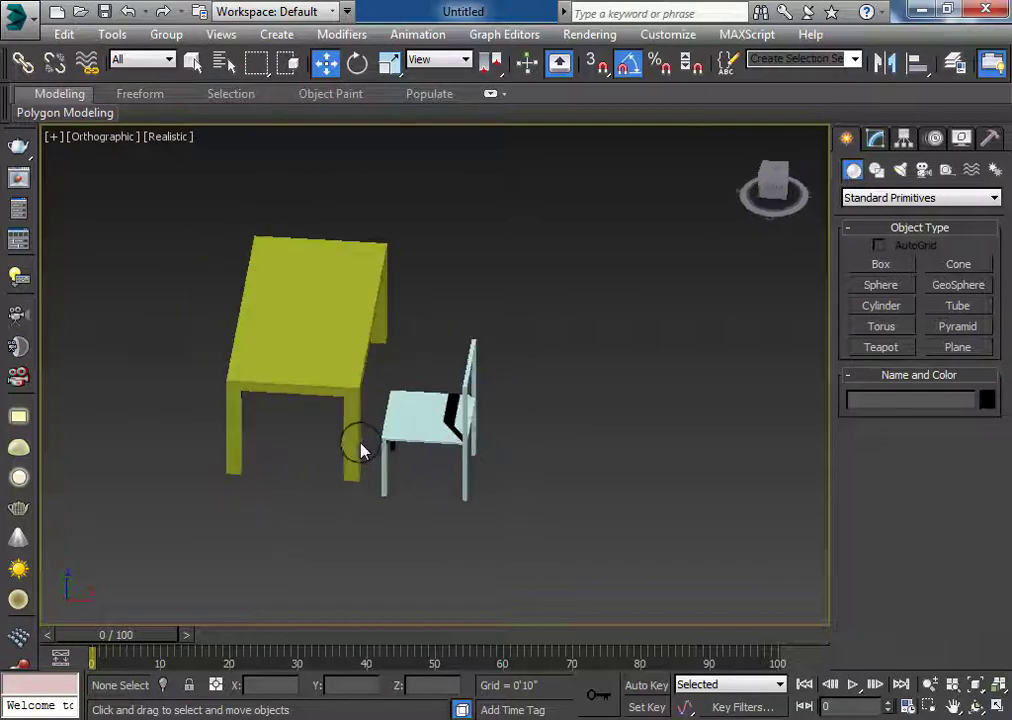
scroll(450, 481, "up", 3)
mouse_move(416, 518)
middle_mouse_down("alt")
mouse_move(657, 522)
mouse_move(388, 453)
middle_mouse_up("alt")
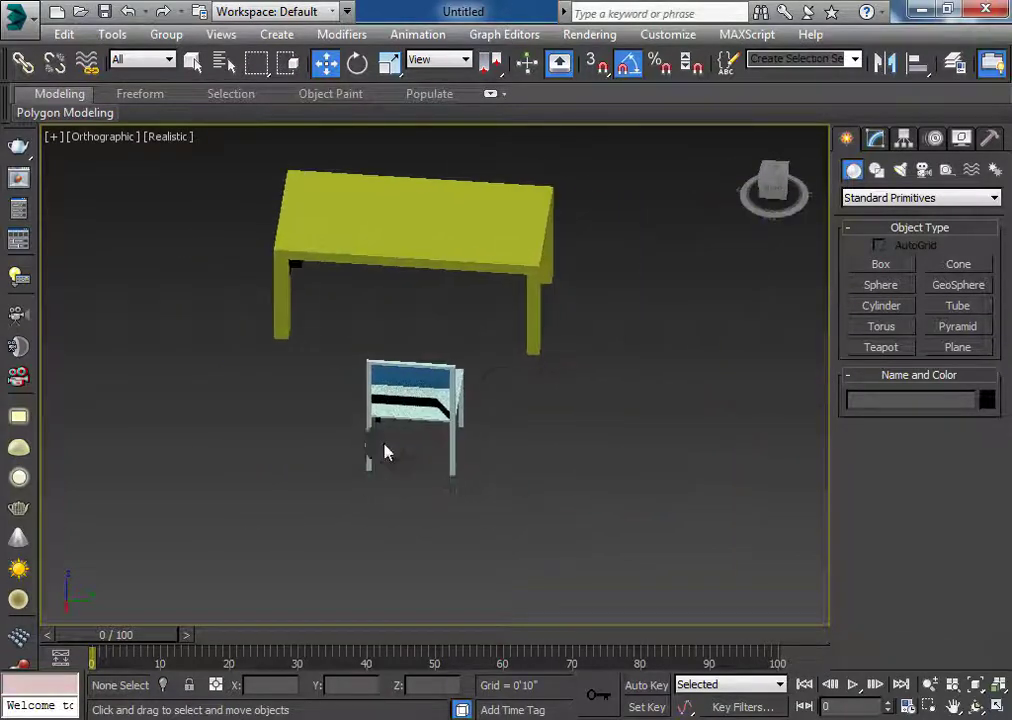
In Left view, raise the chair and its backrest along Y to sit level at the table.
key("l")
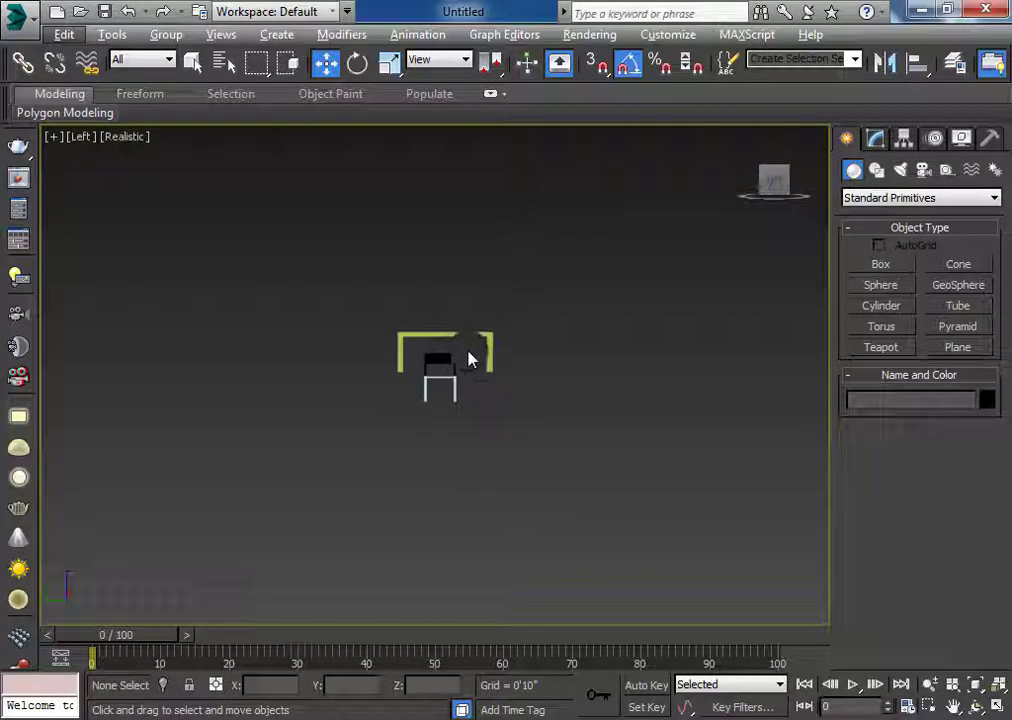
left_click_drag(474, 358, 424, 432)
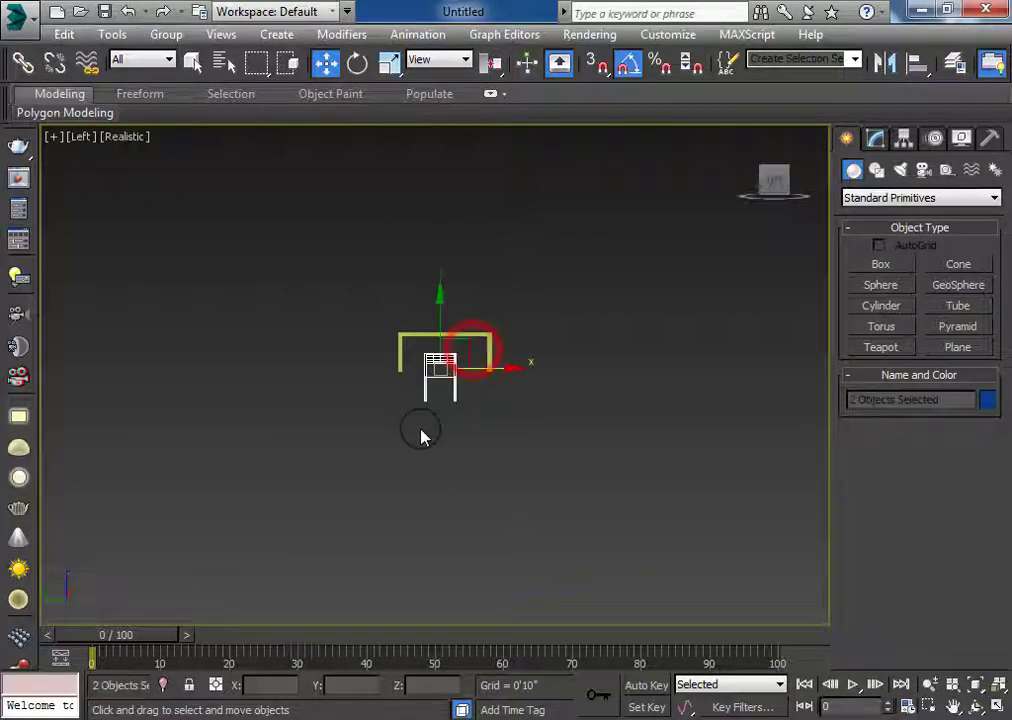
key("g")
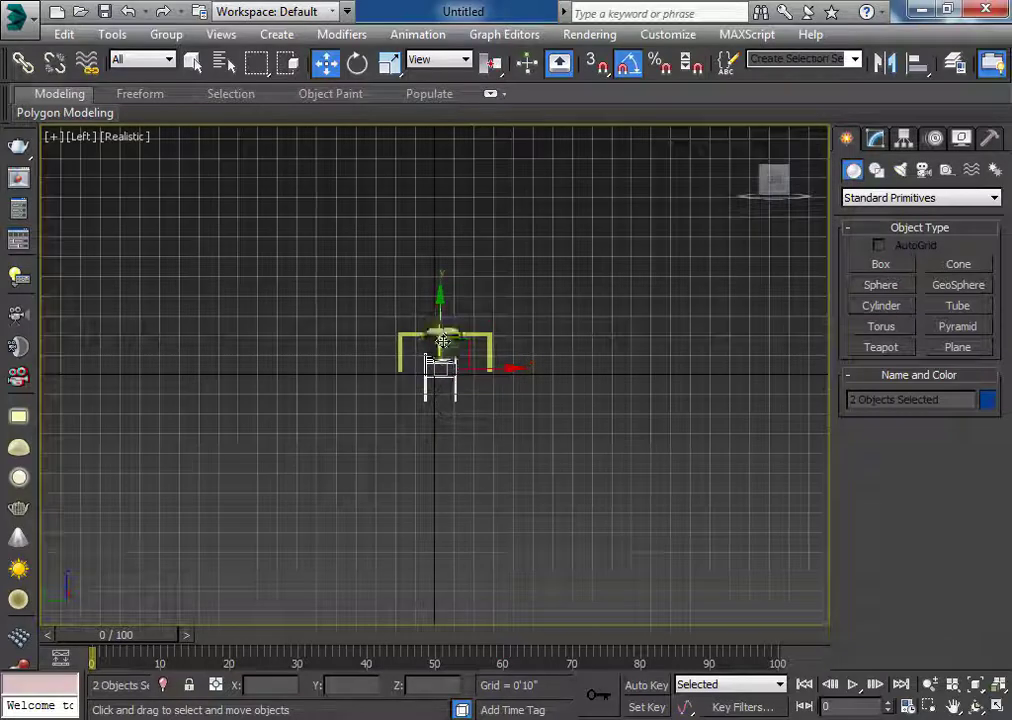
left_click_drag(439, 329, 439, 301)
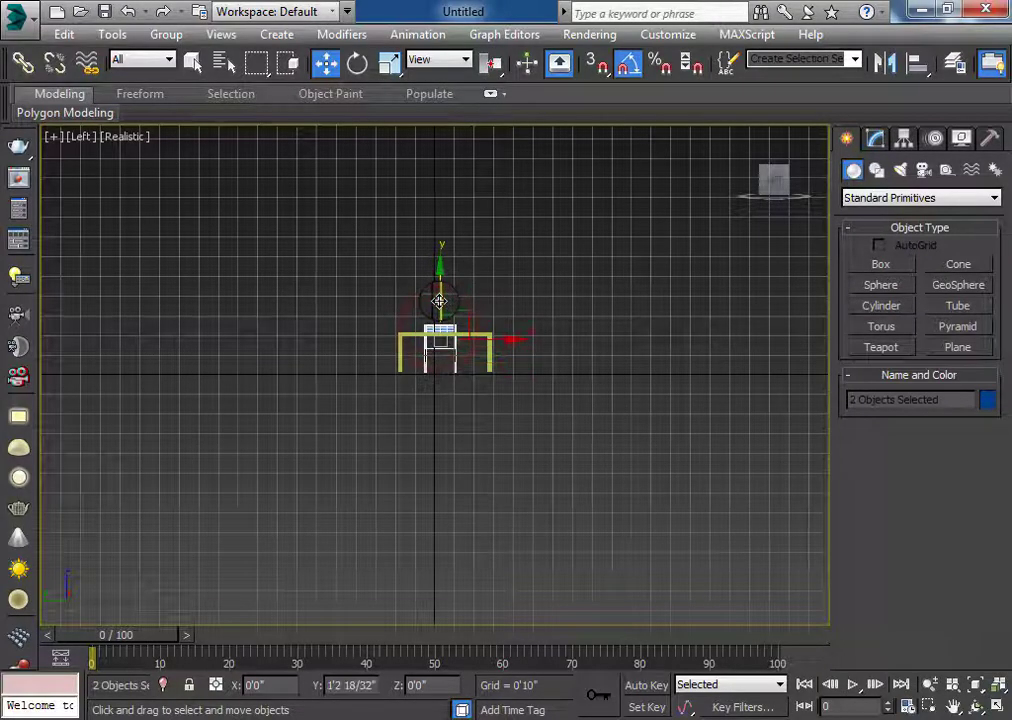
left_click(527, 449)
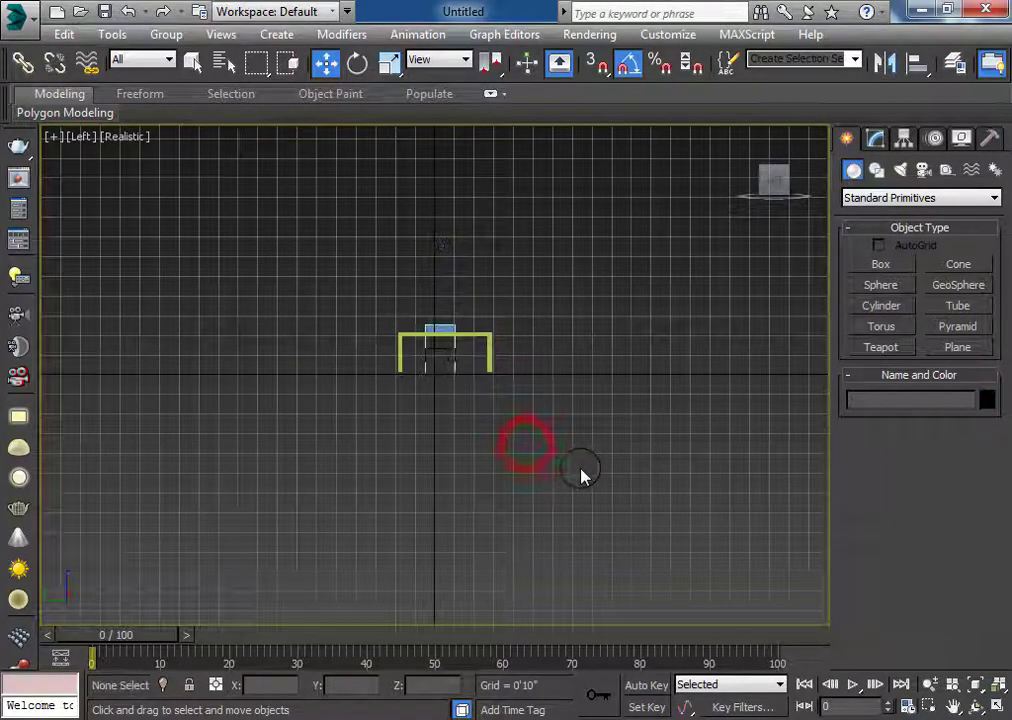
key("g")
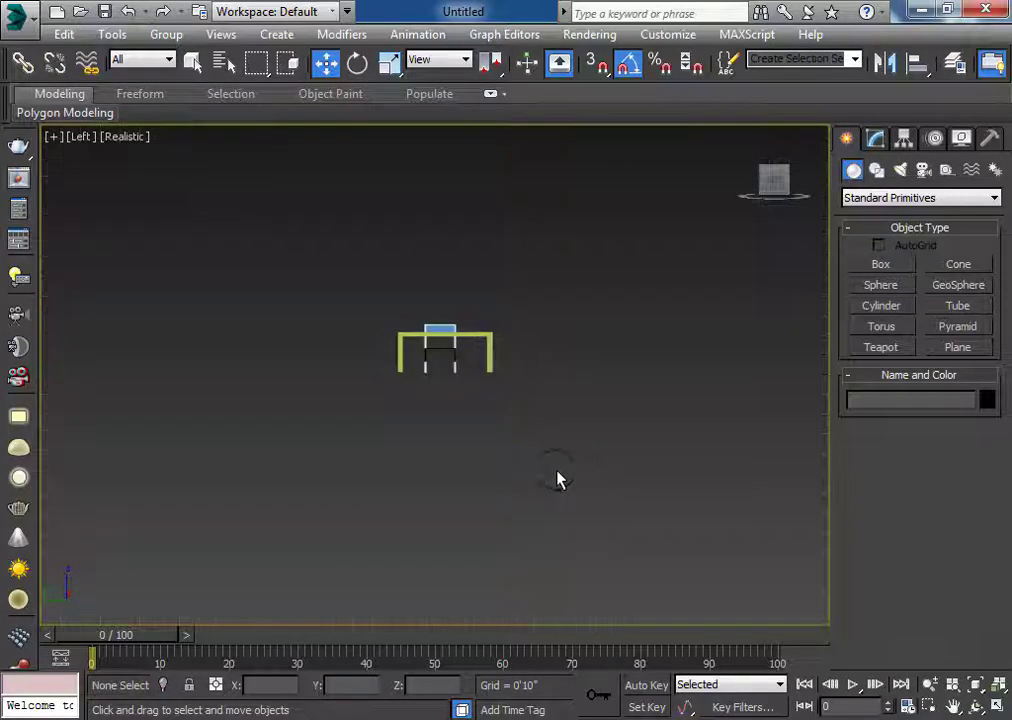
middle_click_drag(558, 478, 413, 427, "alt")
scroll(418, 379, "up", 4)
scroll(462, 443, "up", 3)
scroll(462, 443, "down", 3)
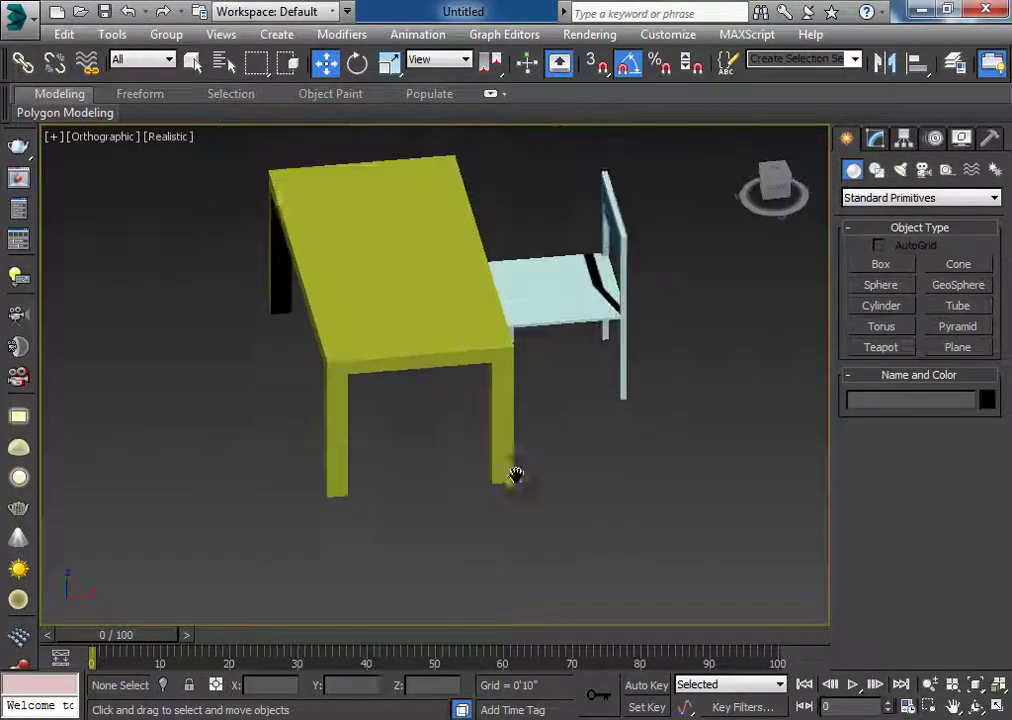
middle_click_drag(515, 474, 563, 368, "alt")
scroll(605, 455, "up", 3)
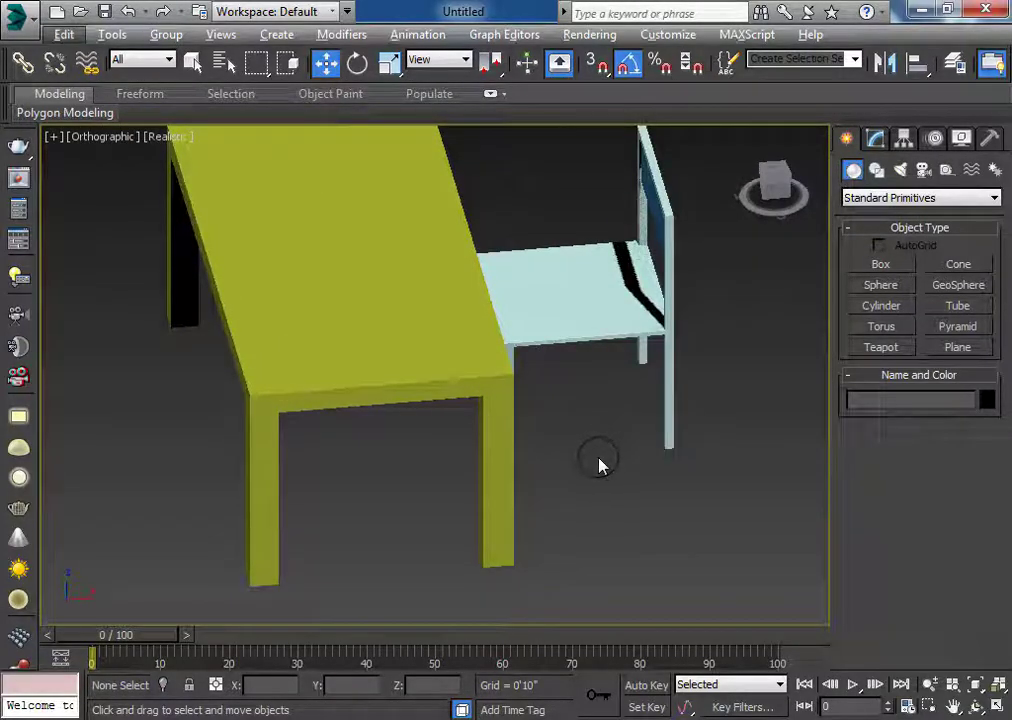
scroll(592, 466, "down", 4)
scroll(640, 478, "up", 1)
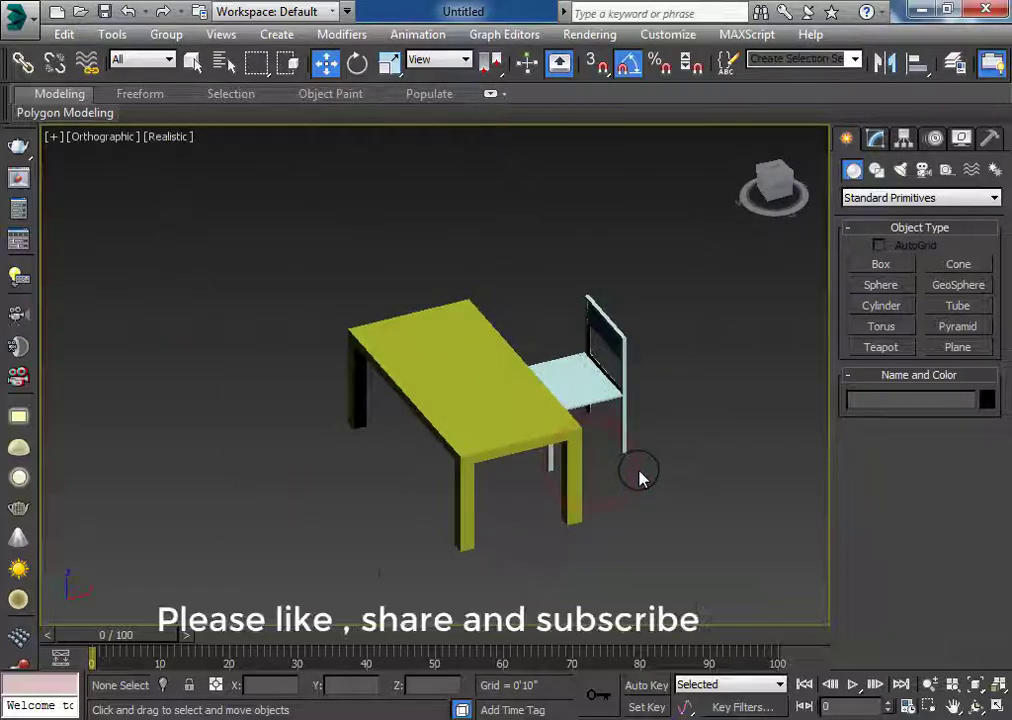
scroll(640, 478, "up", 2)
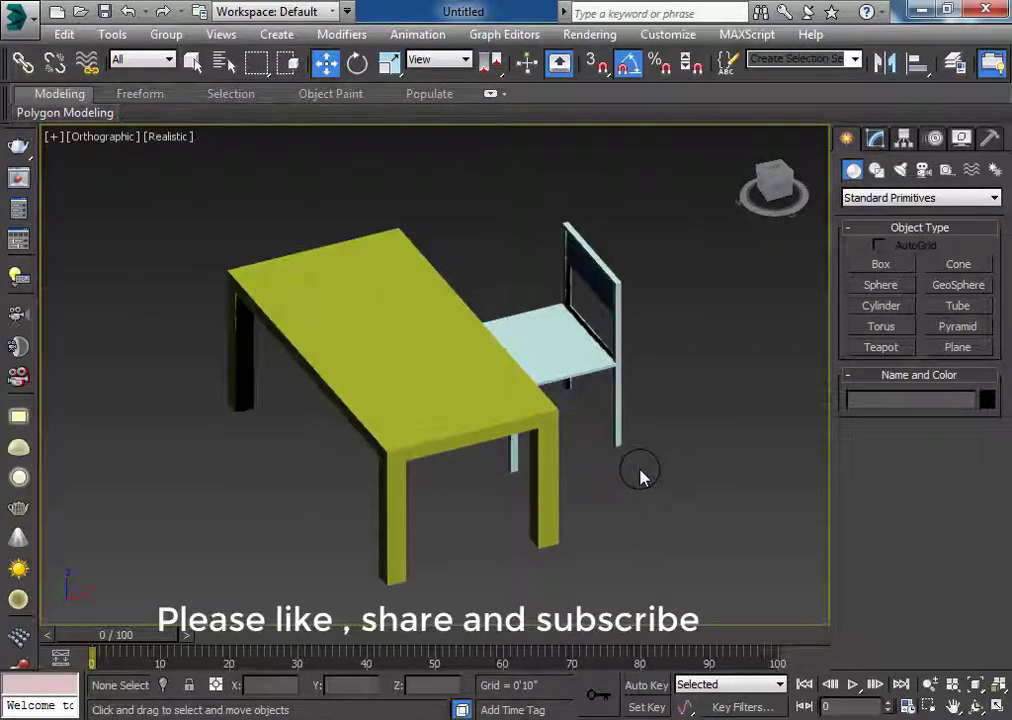